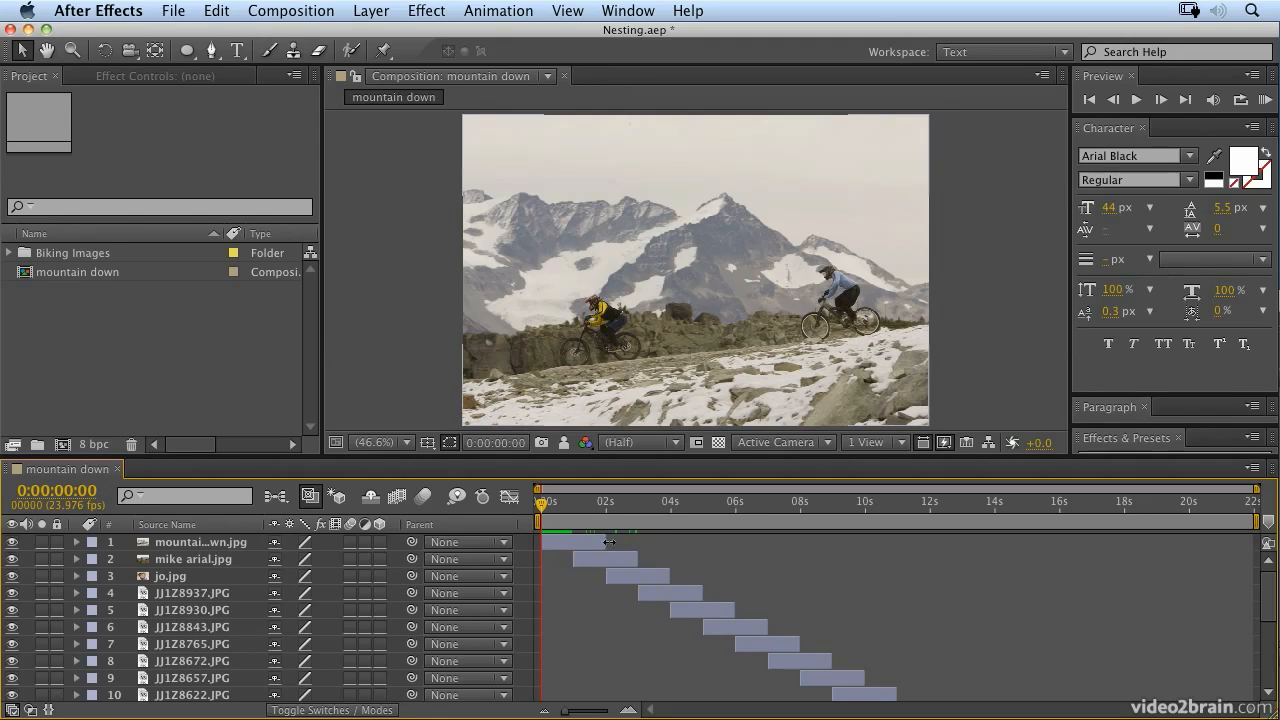
- Scrub through the mountain down composition's timeline to review its image sequence from start to end
left_click_drag(557, 512, 643, 507)
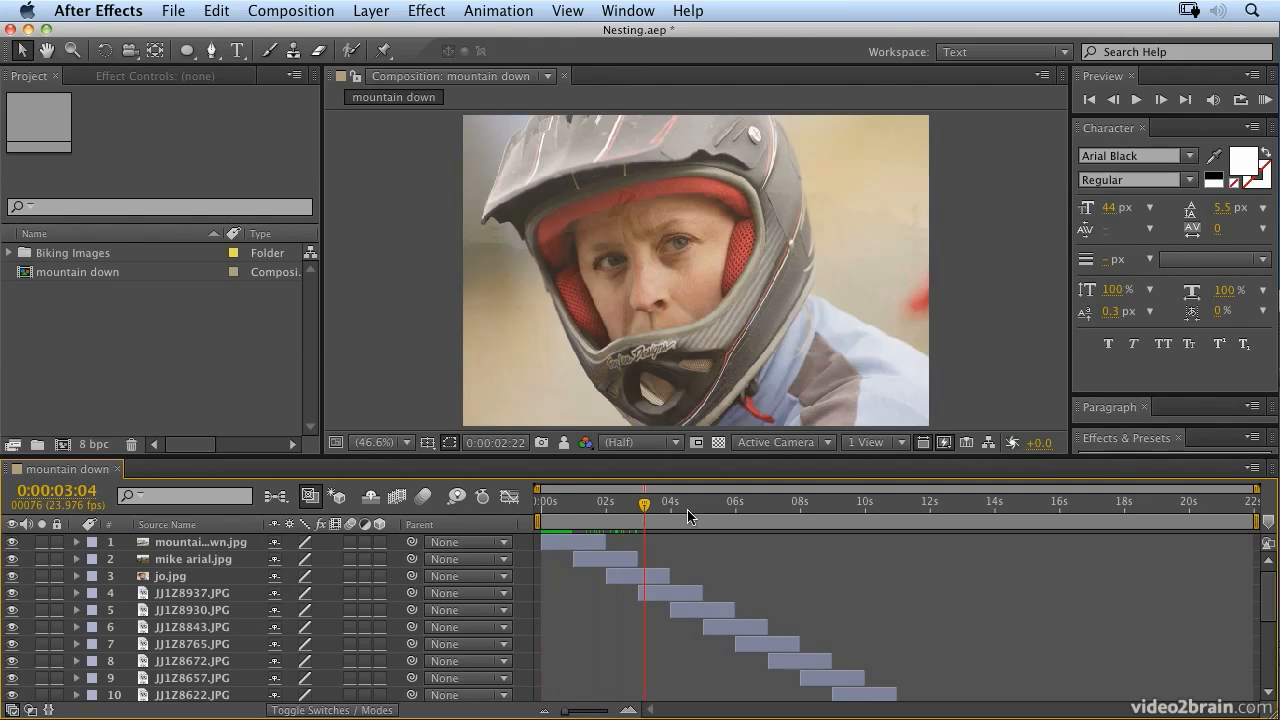
left_click(843, 510)
left_click_drag(843, 510, 911, 506)
left_click_drag(1117, 522, 1236, 524)
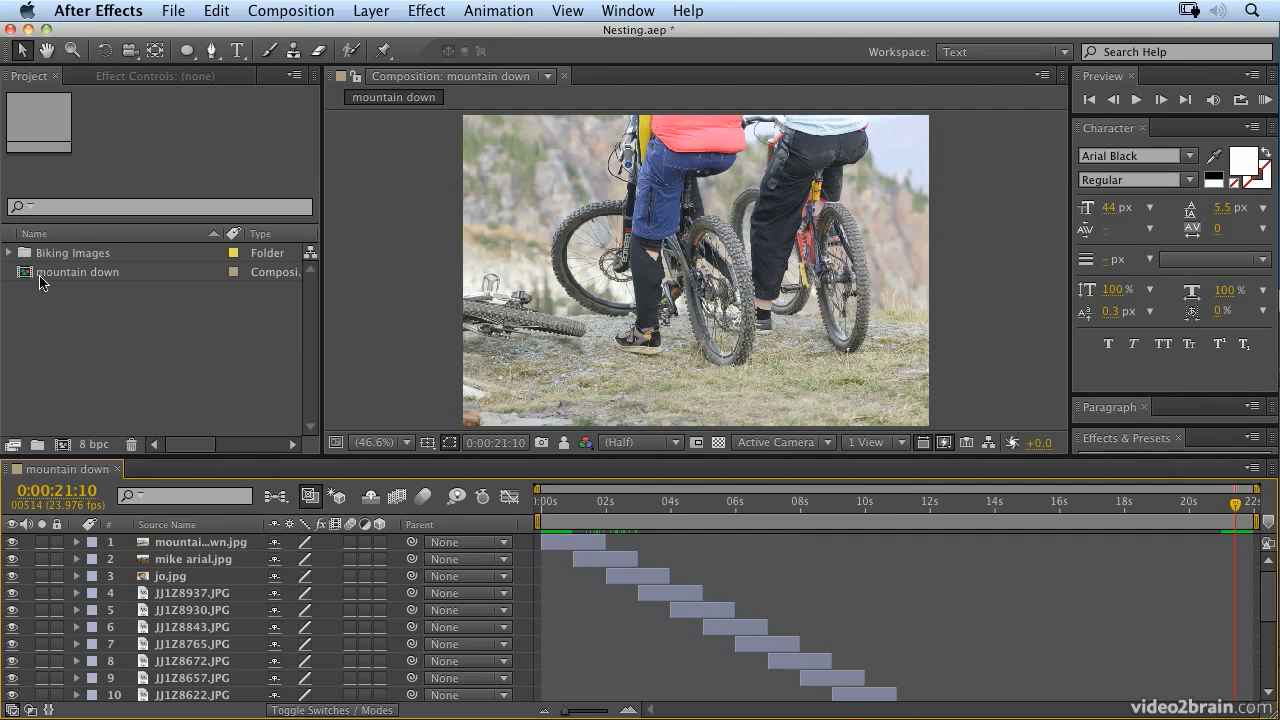
- Nest the mountain down composition inside a new composition with matching settings
left_click(45, 276)
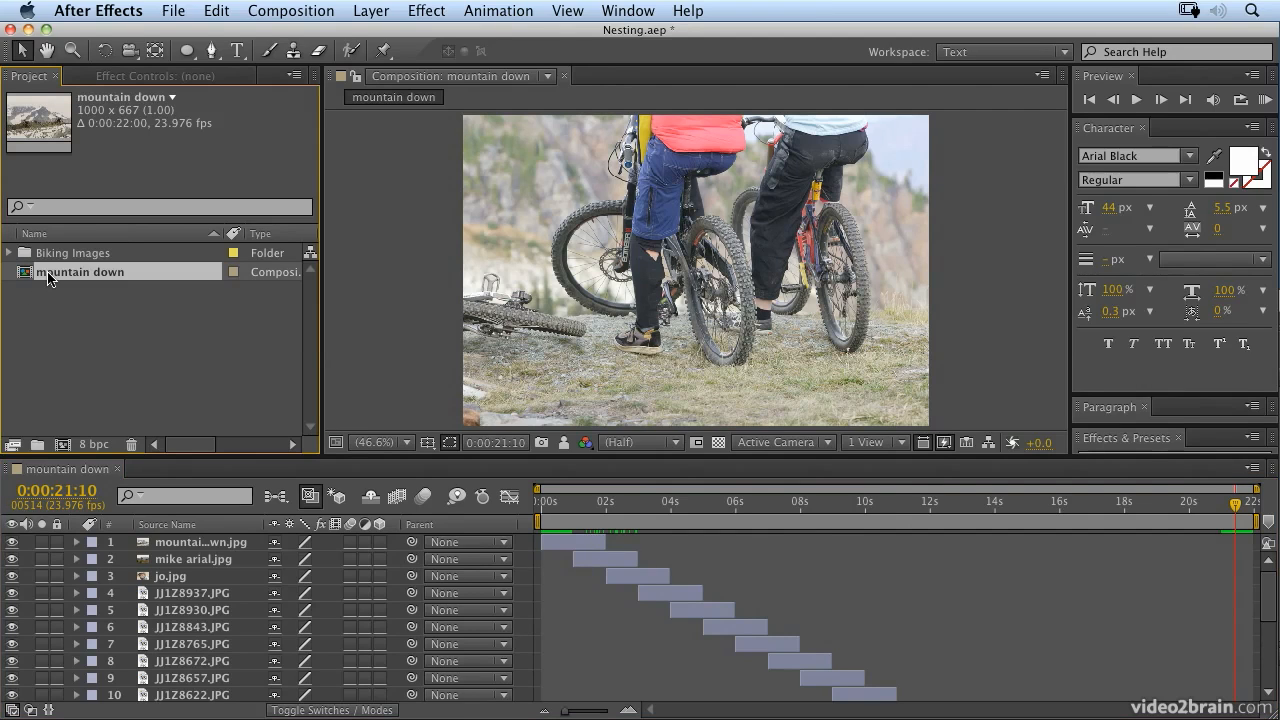
left_click(284, 10)
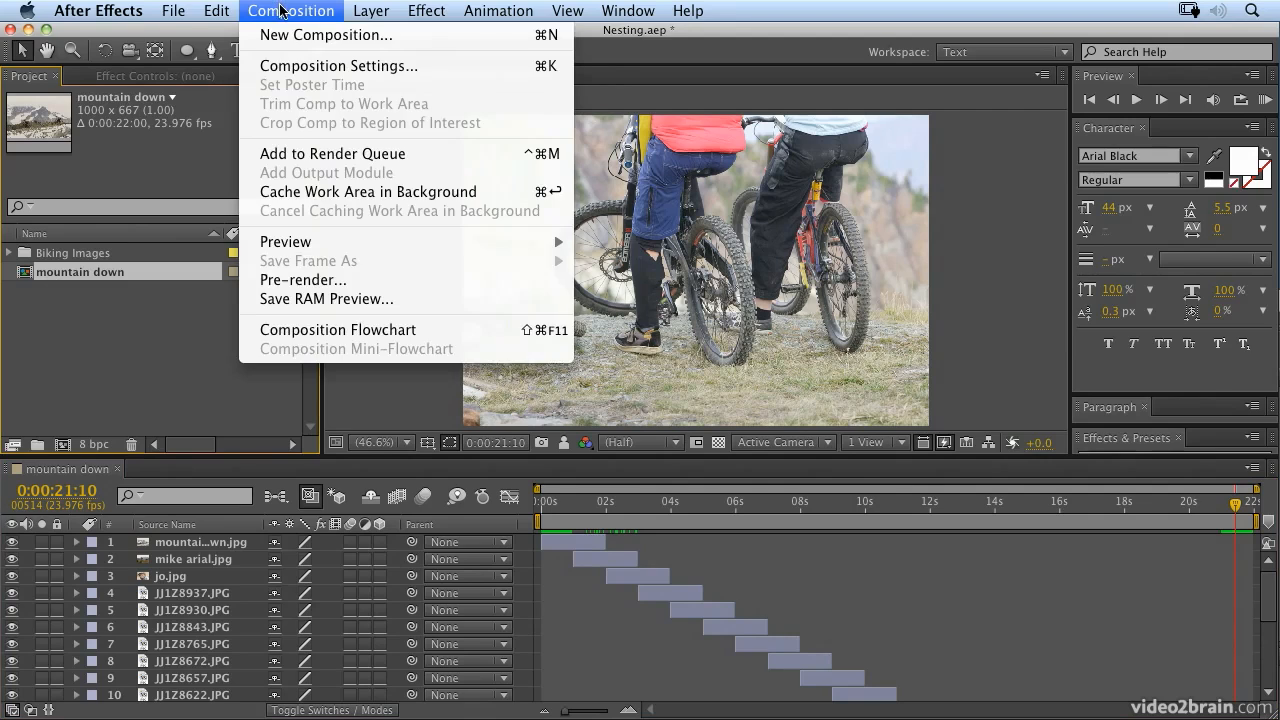
left_click(101, 297)
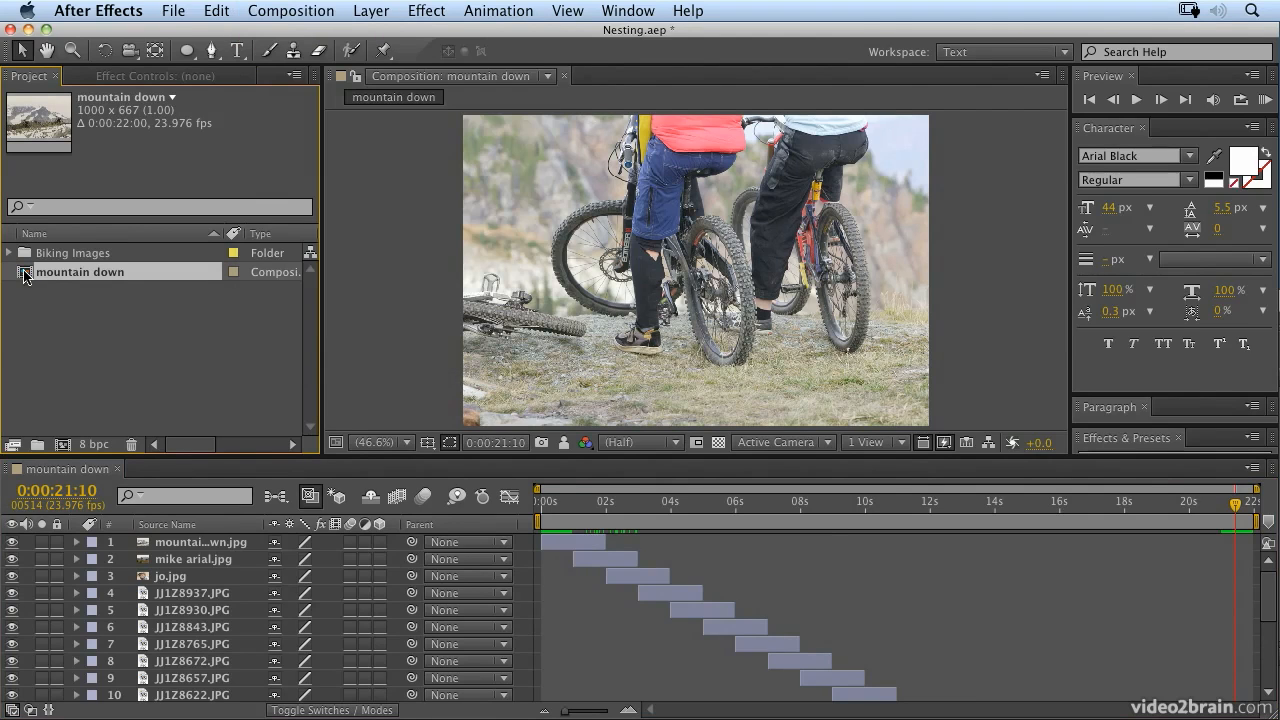
left_click_drag(24, 276, 62, 447)
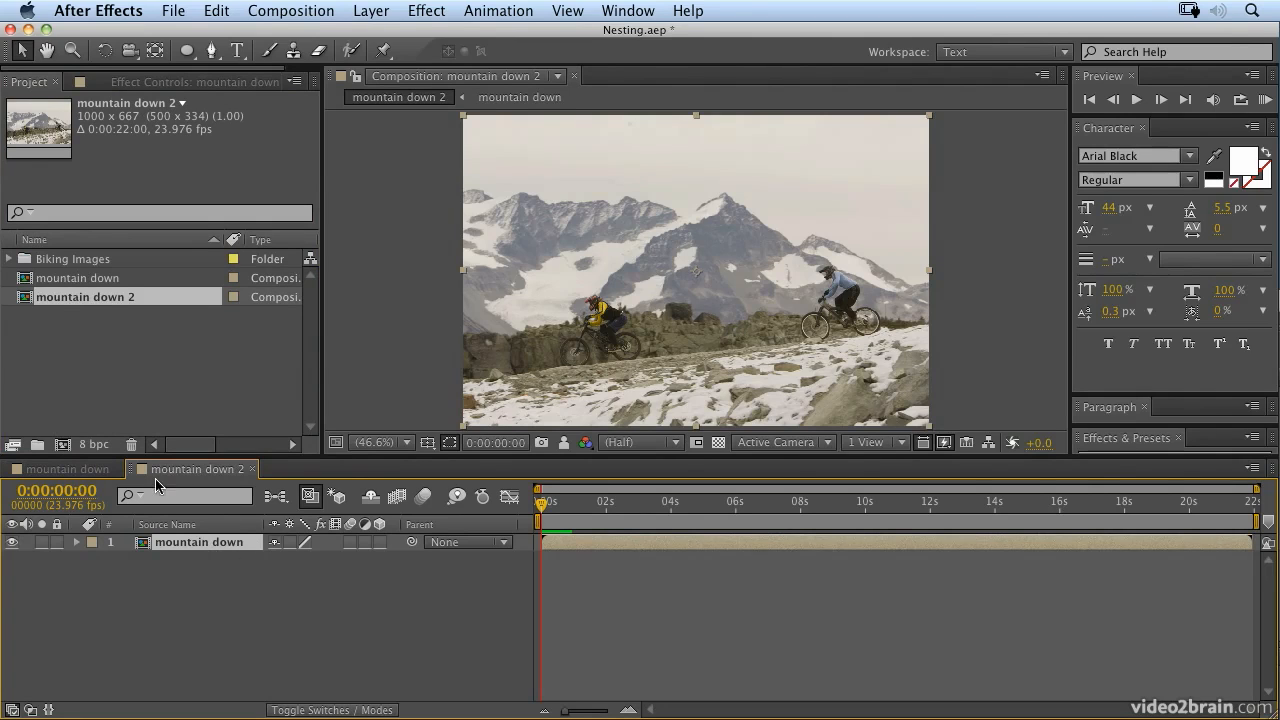
- Rename the new mountain down 2 composition as "Retmed Sequence comp"
left_click(90, 305)
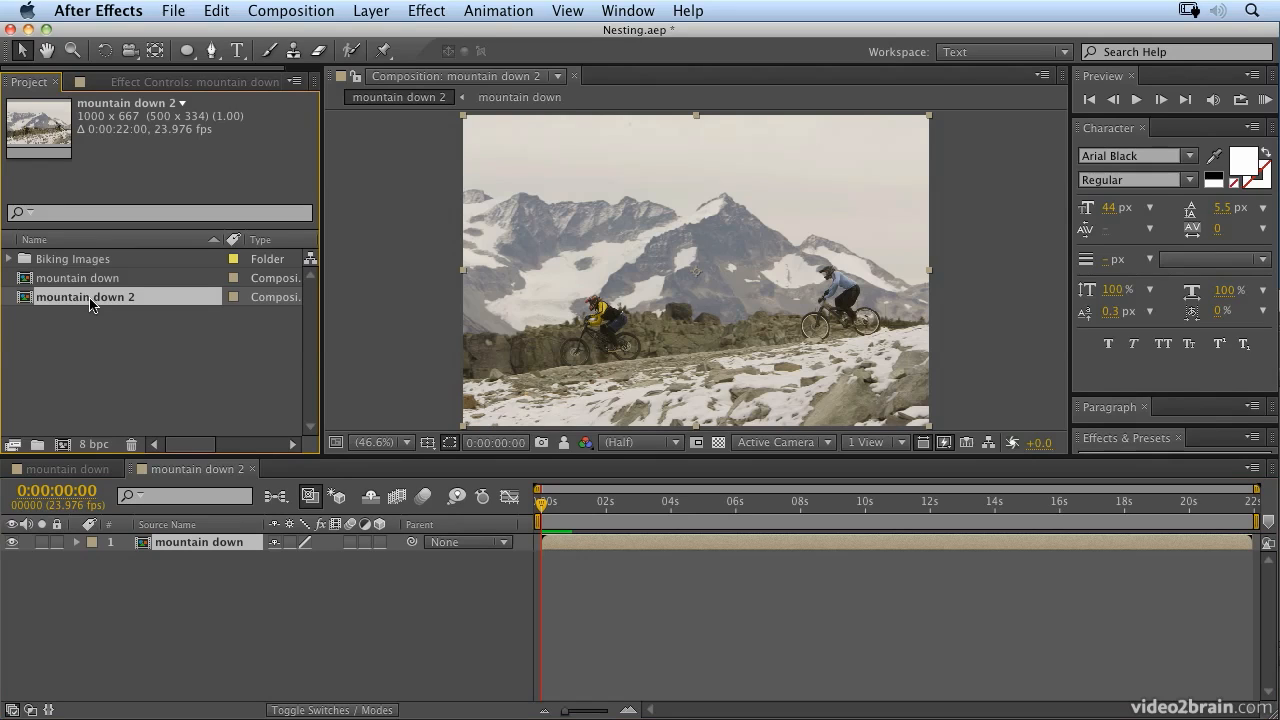
key("Return")
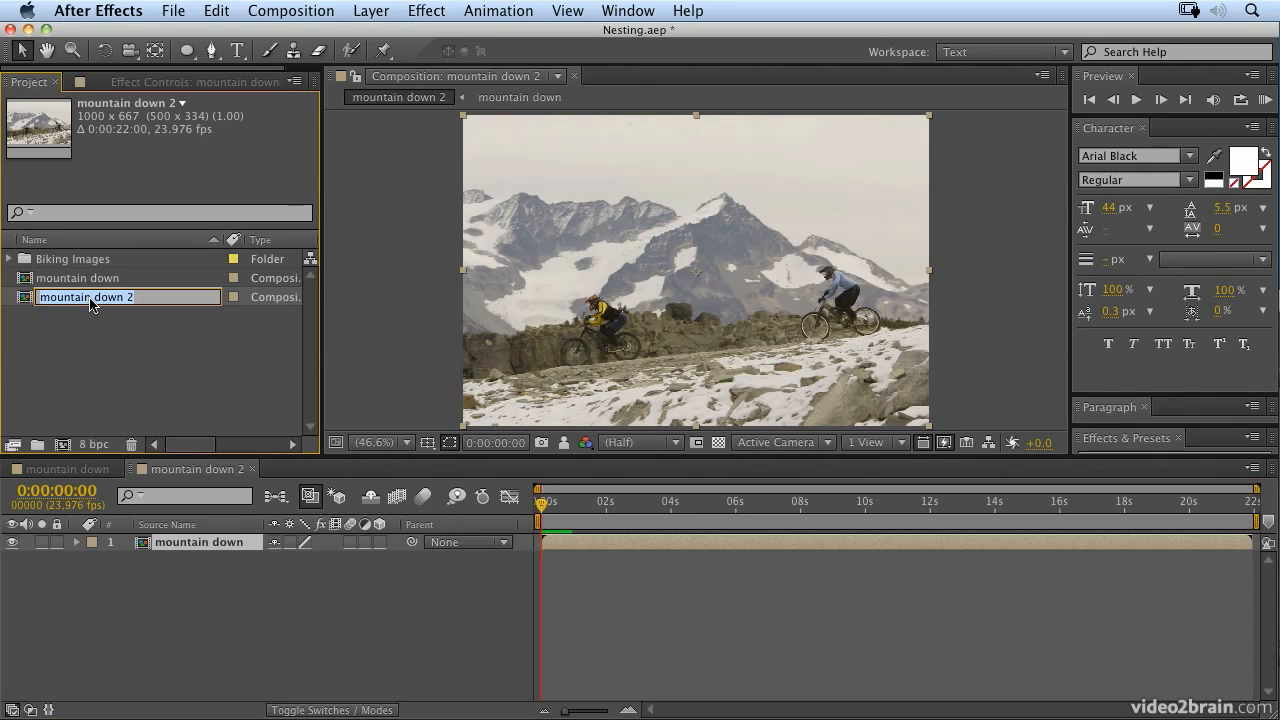
type("Retmed Sequence comp")
left_click(52, 310)
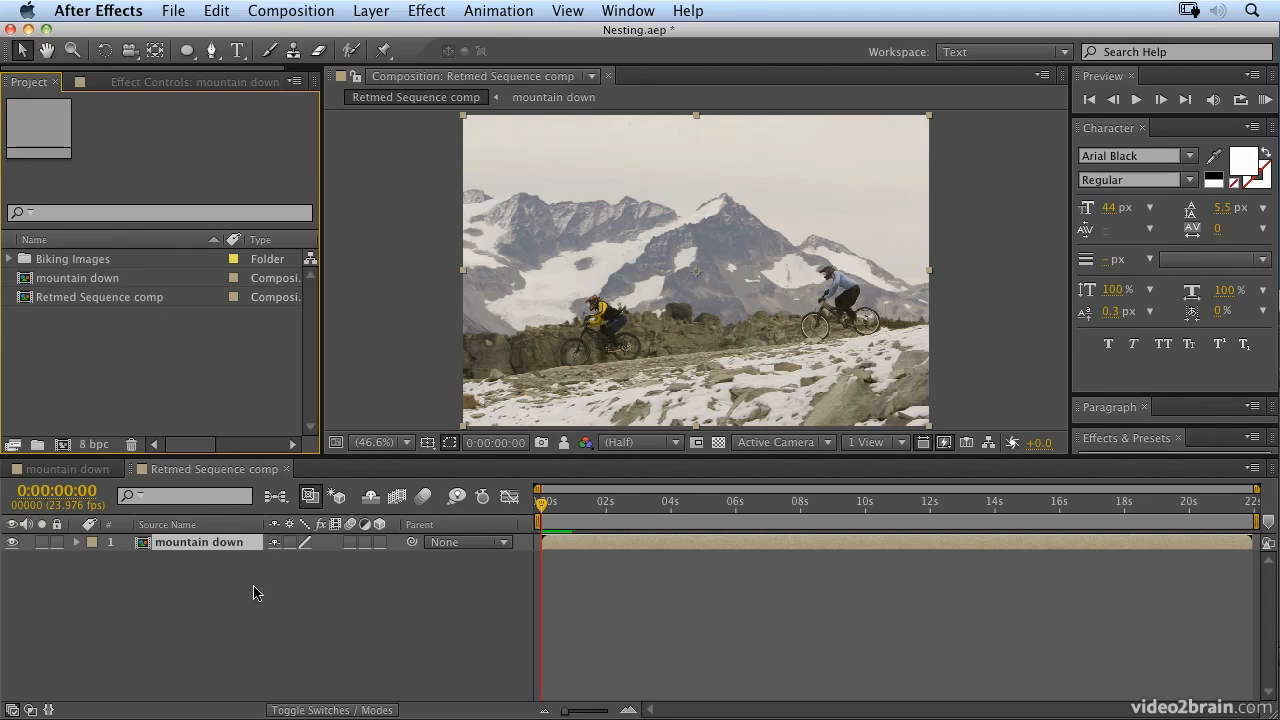
- Enable time remapping on the nested mountain down layer
left_click(209, 543)
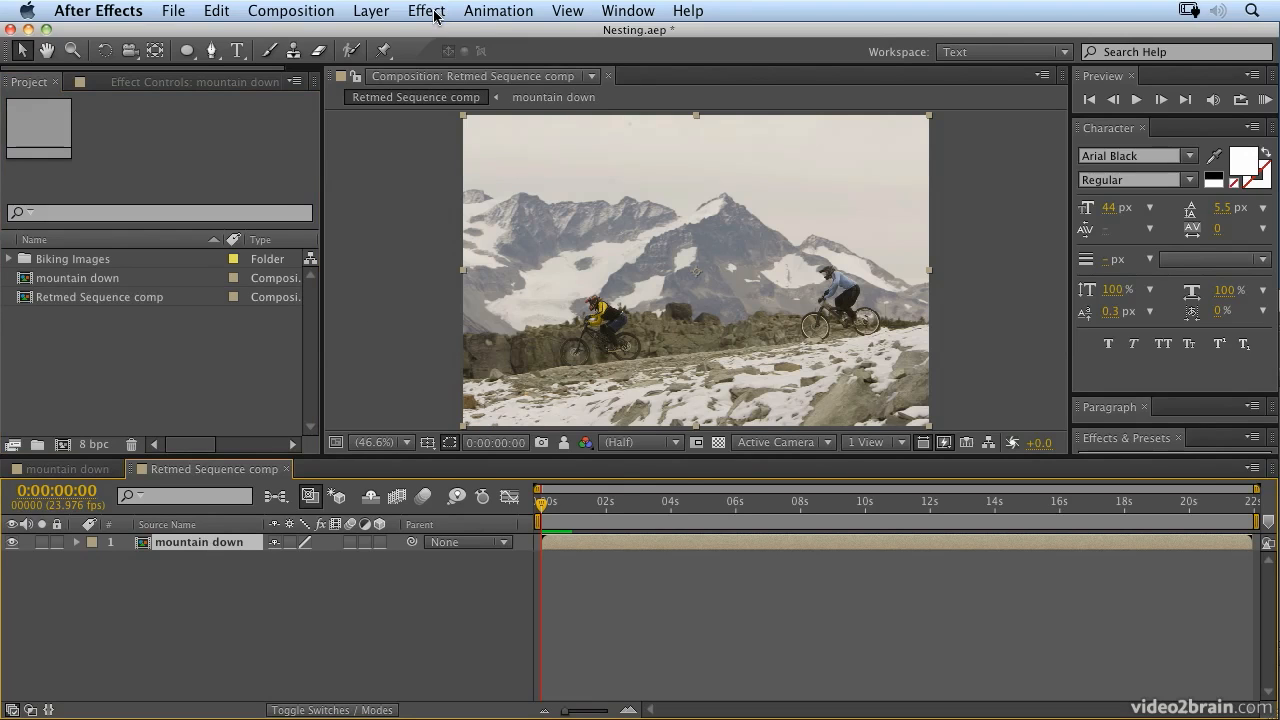
left_click(371, 11)
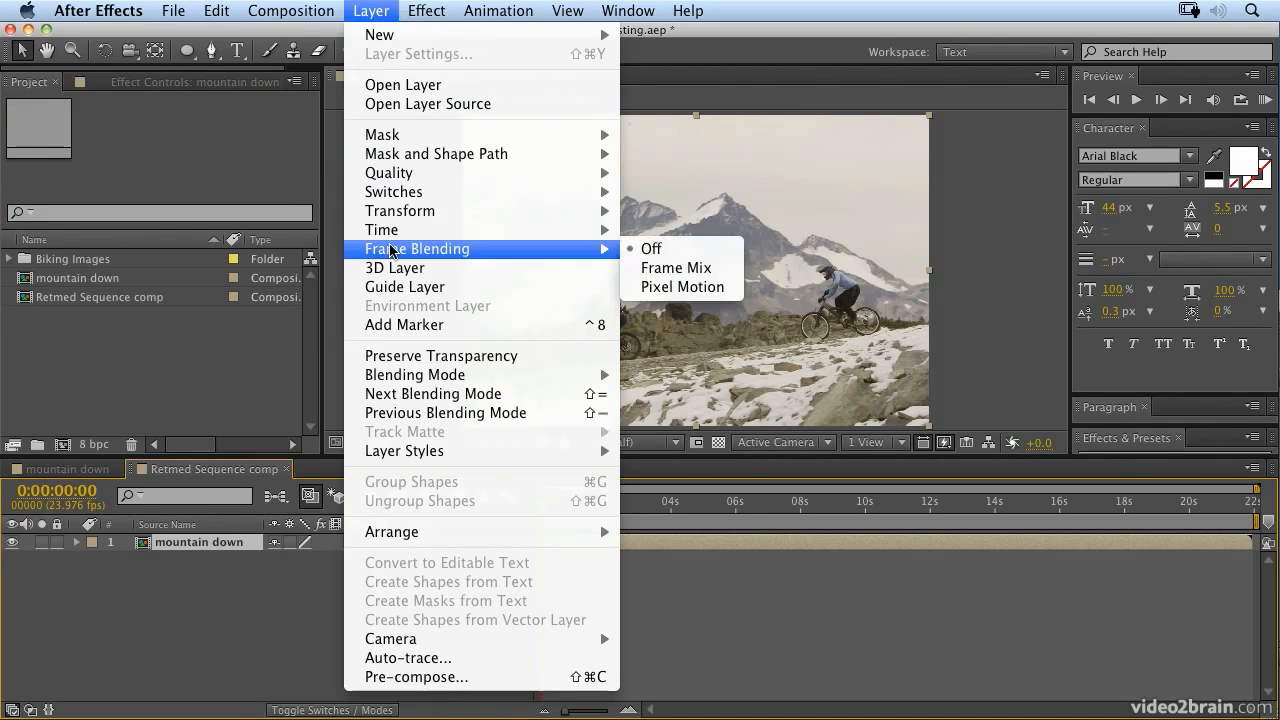
mouse_move(392, 230)
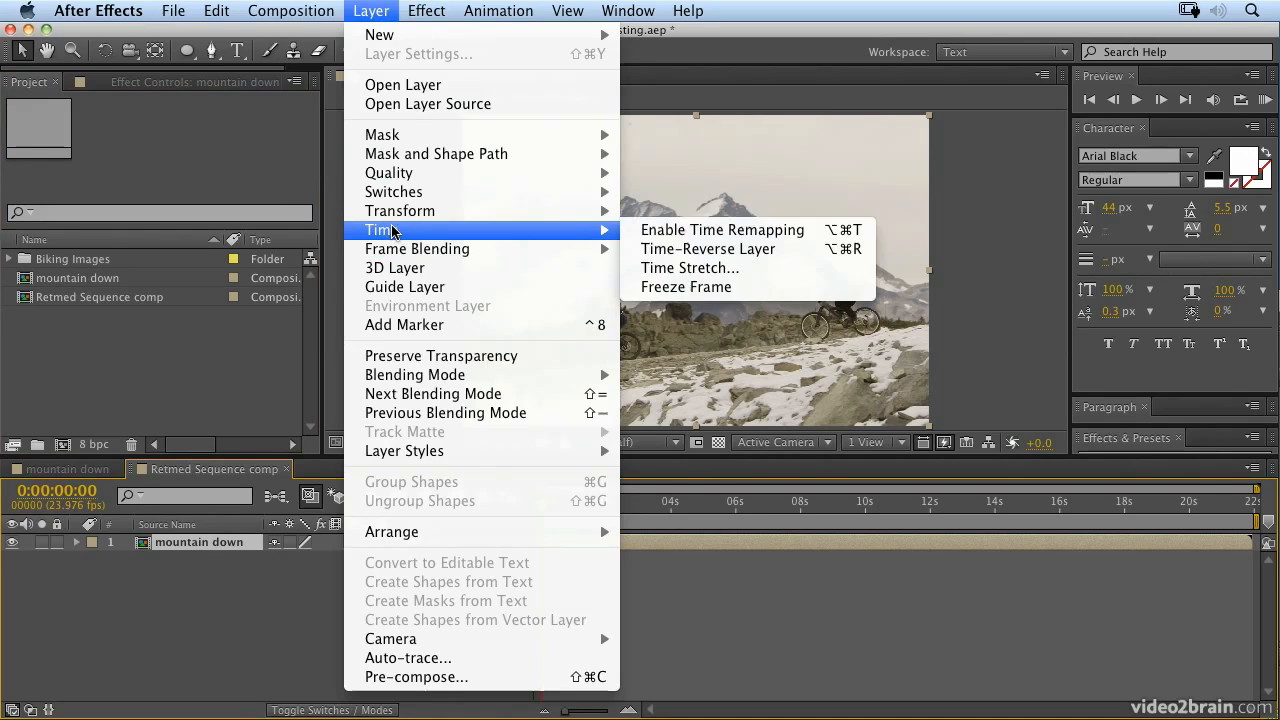
left_click(735, 233)
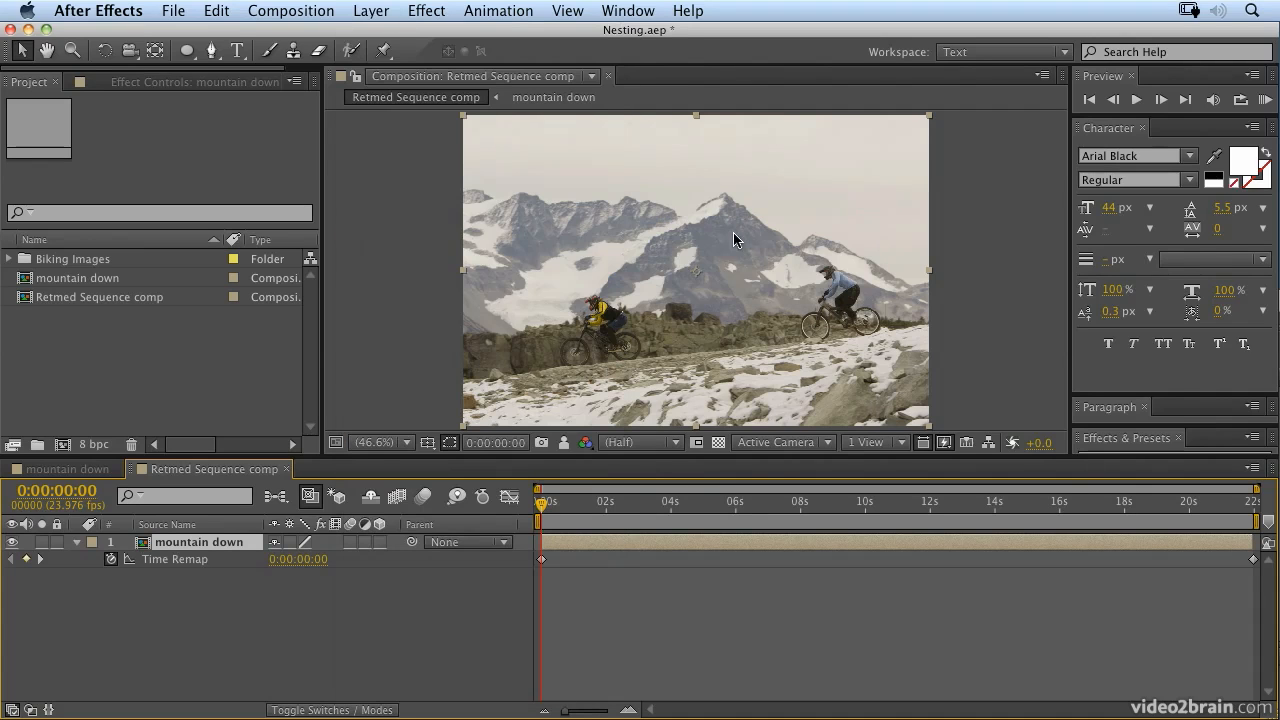
- Add Time Remap keyframes of about 0:00:04:03 at 0:00:02:00 and about 0:00:00:22 at 0:00:03:21
left_click_drag(576, 508, 605, 521)
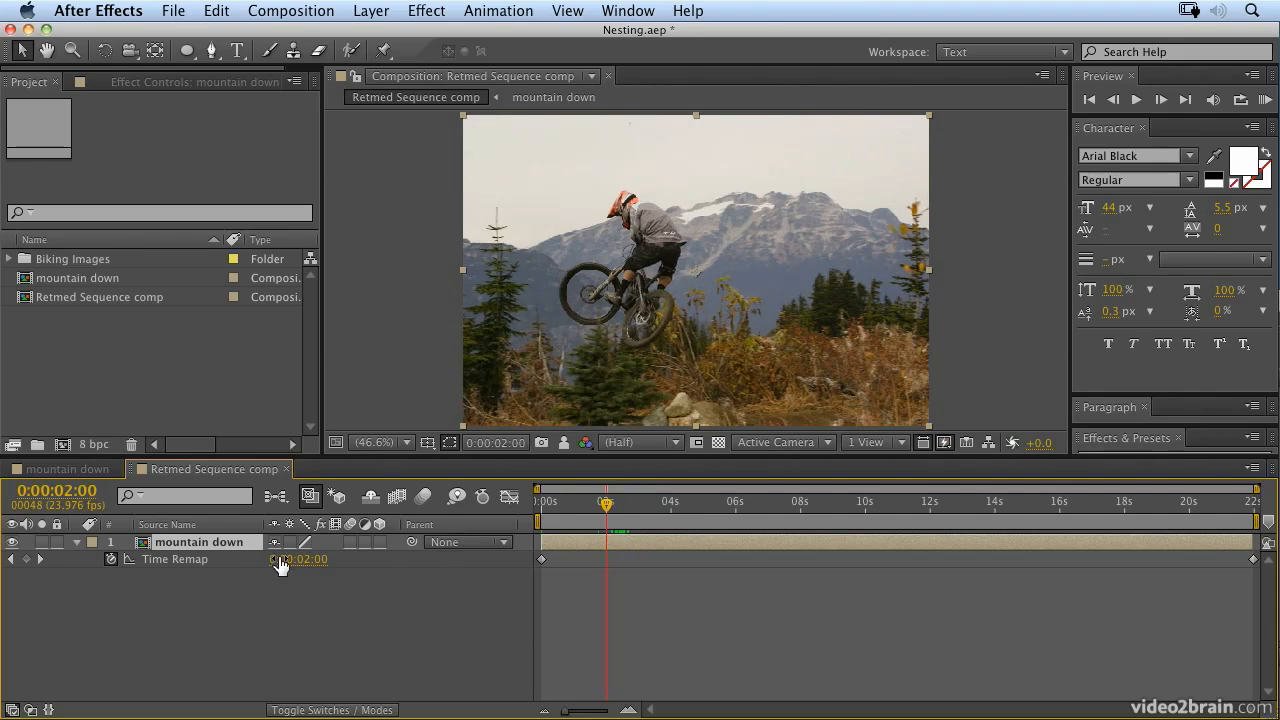
left_click_drag(281, 559, 336, 558)
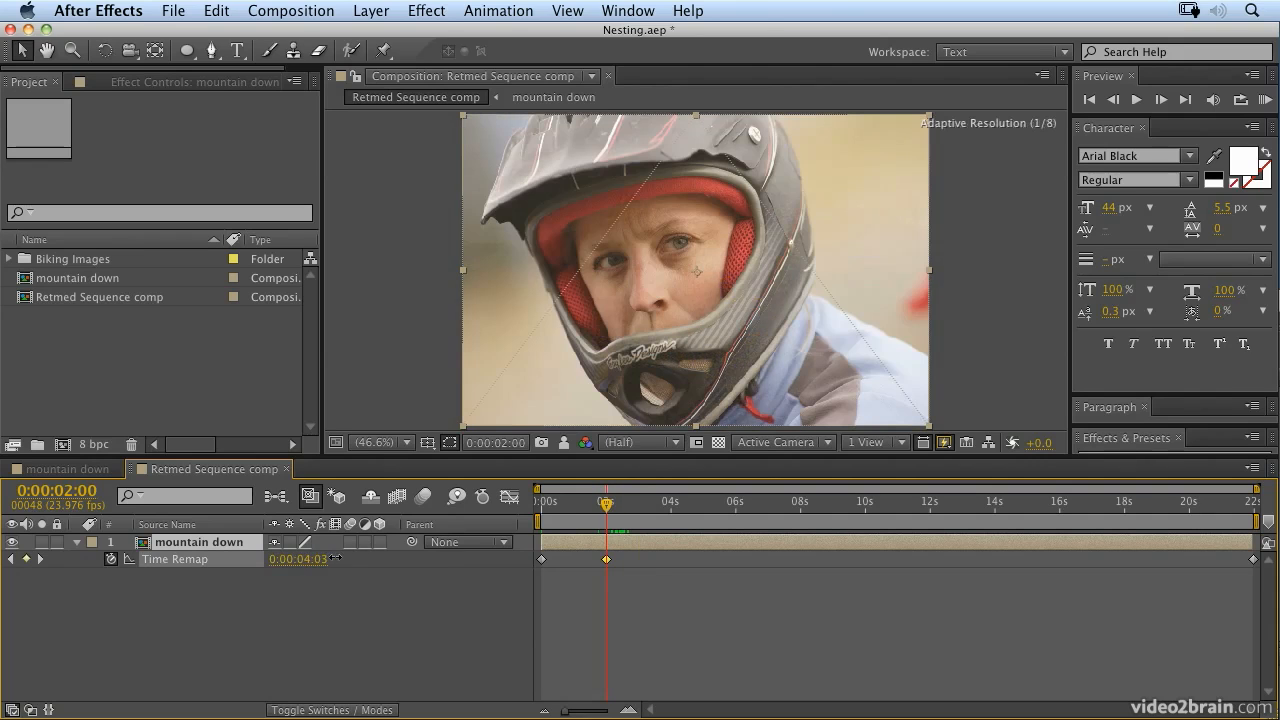
left_click(667, 515)
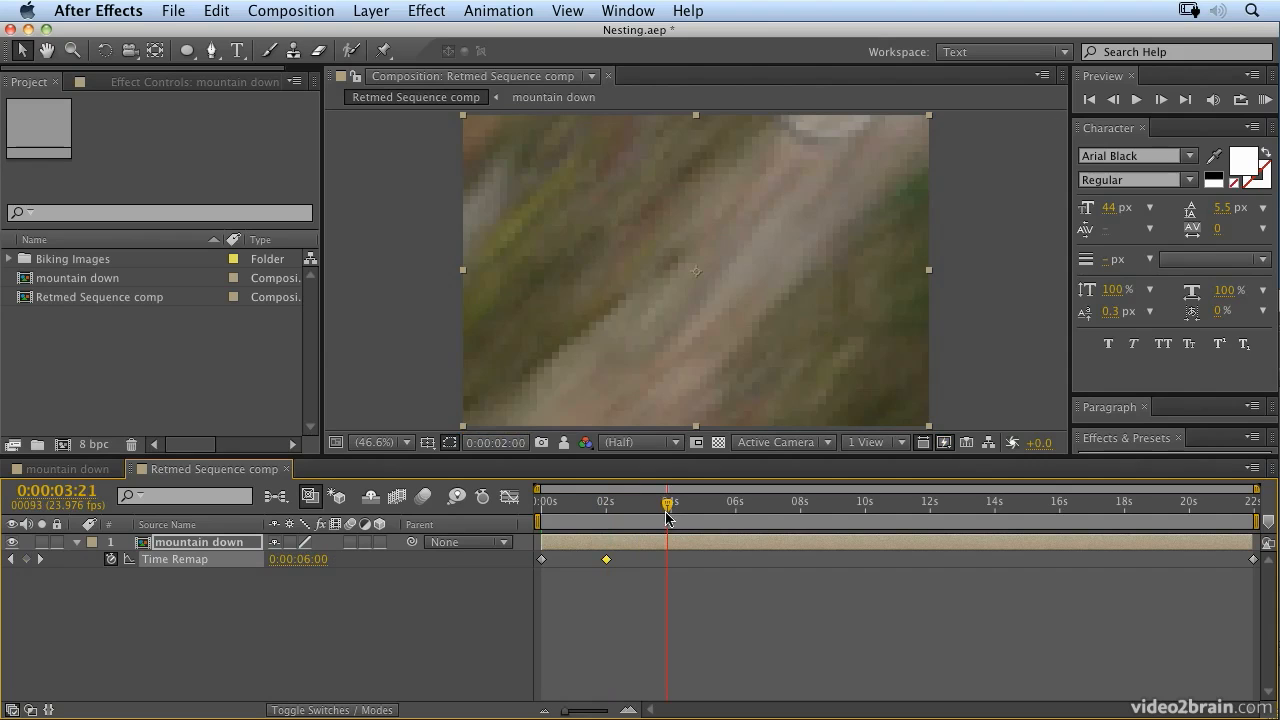
left_click_drag(321, 564, 197, 555)
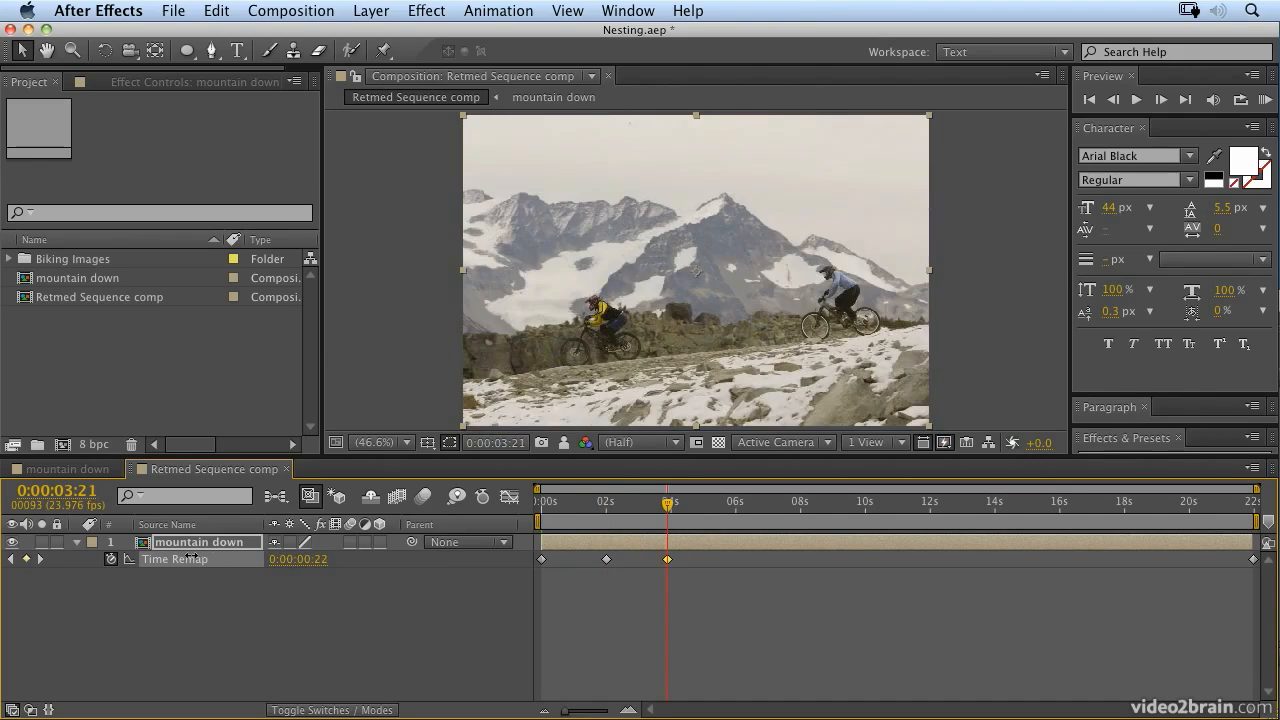
- Add Time Remap keyframes of about 0:00:08:10 at 0:00:04:23 and about 0:00:06:06 at 0:00:06:14
left_click(702, 505)
left_click_drag(290, 567, 431, 561)
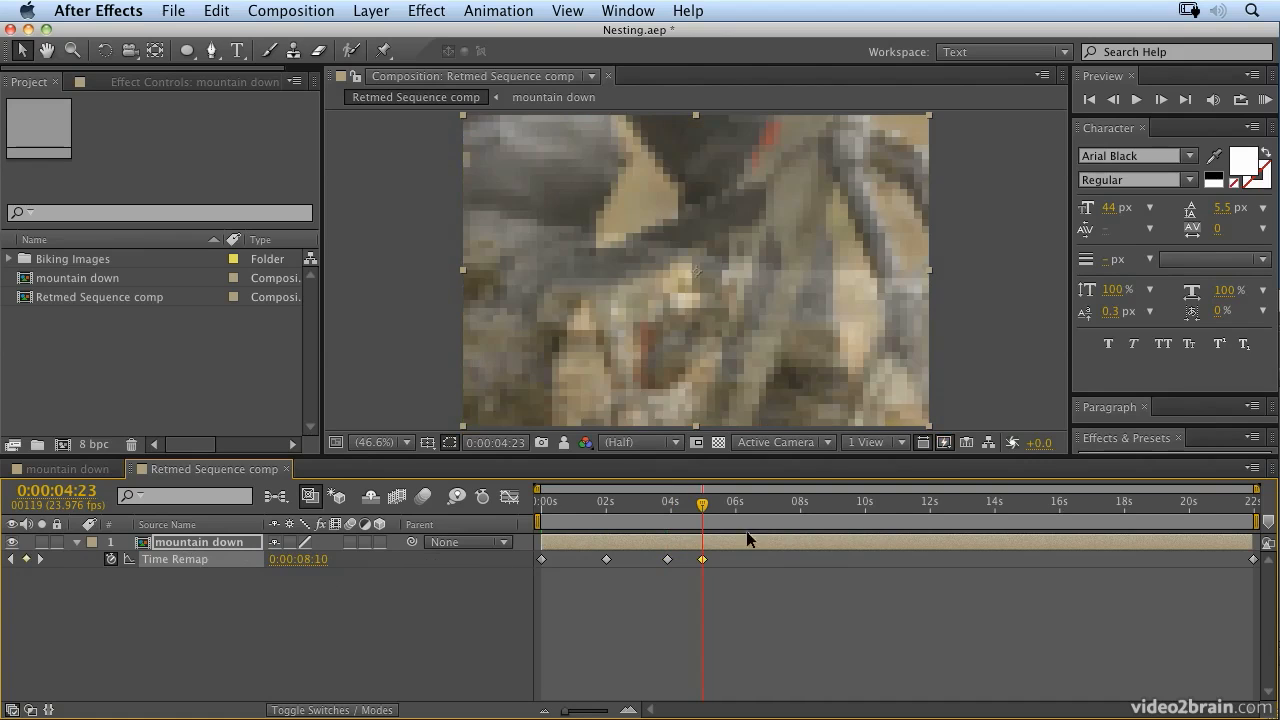
left_click(754, 505)
mouse_move(300, 560)
left_mouse_down()
mouse_move(257, 559)
mouse_move(278, 560)
left_mouse_up()
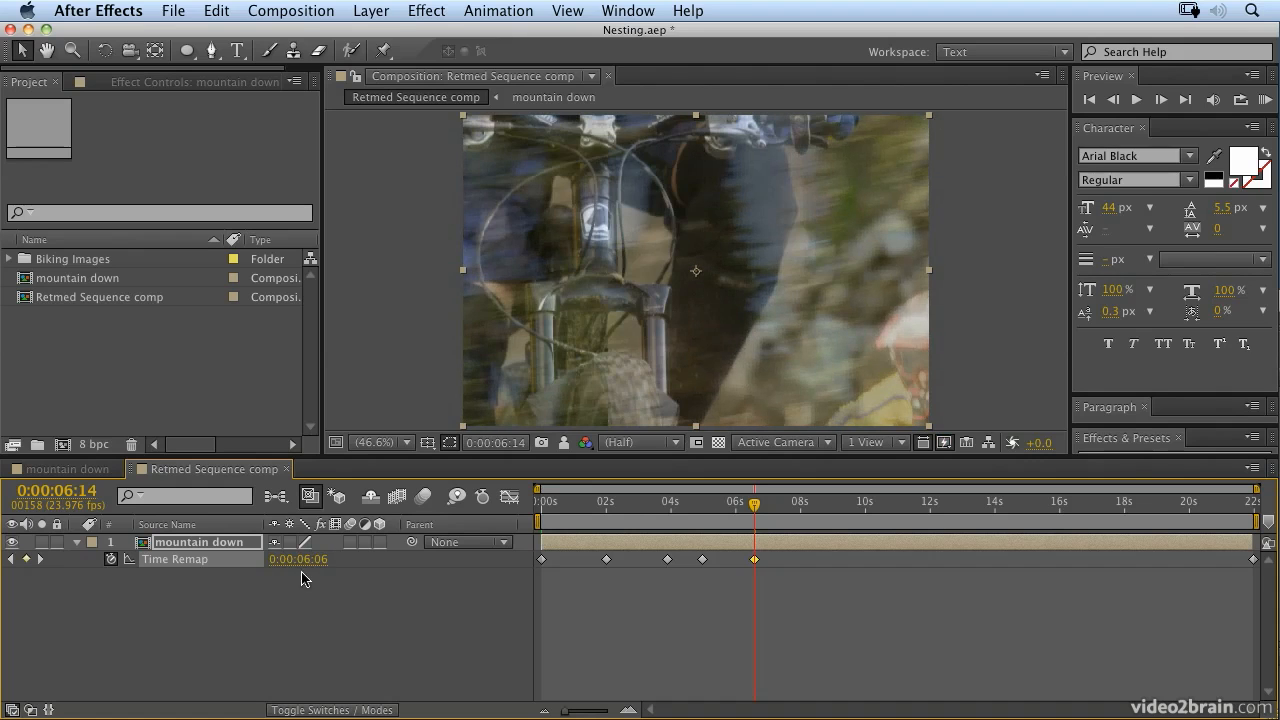
- Run a RAM preview of the time-remapped sequence and scrub to about 0:00:05:01
left_click(1265, 103)
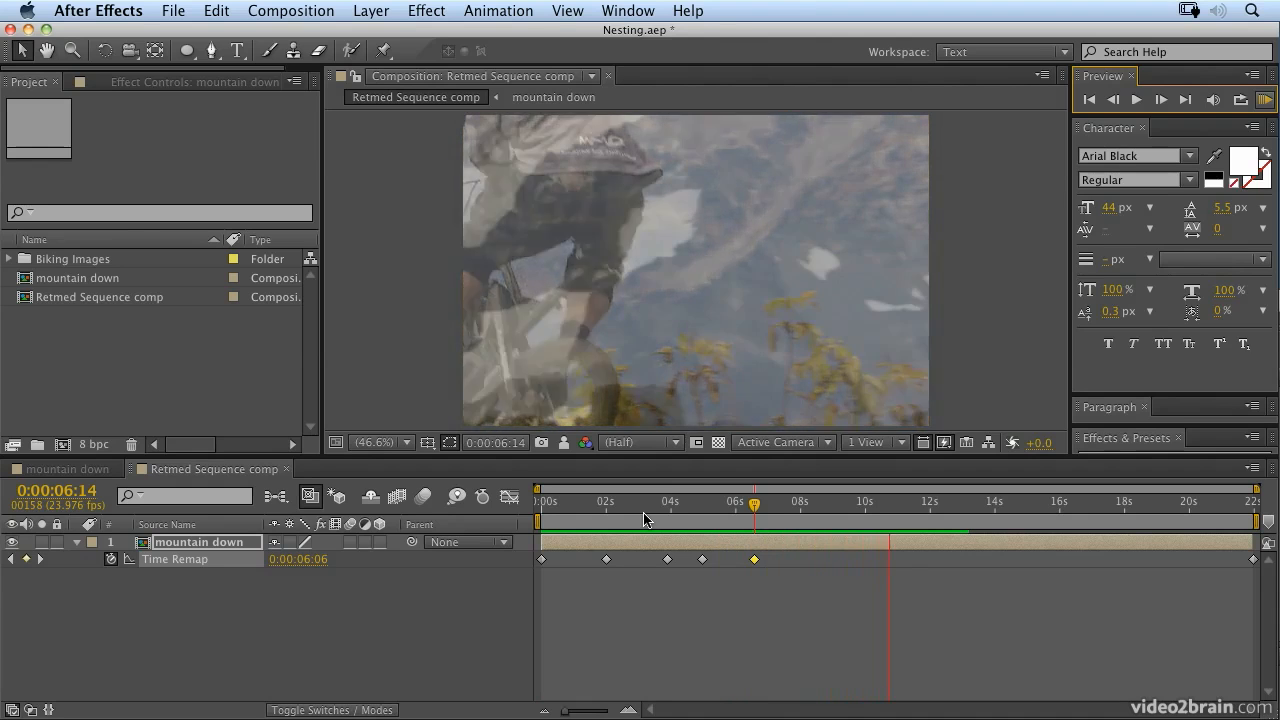
left_click_drag(672, 502, 706, 503)
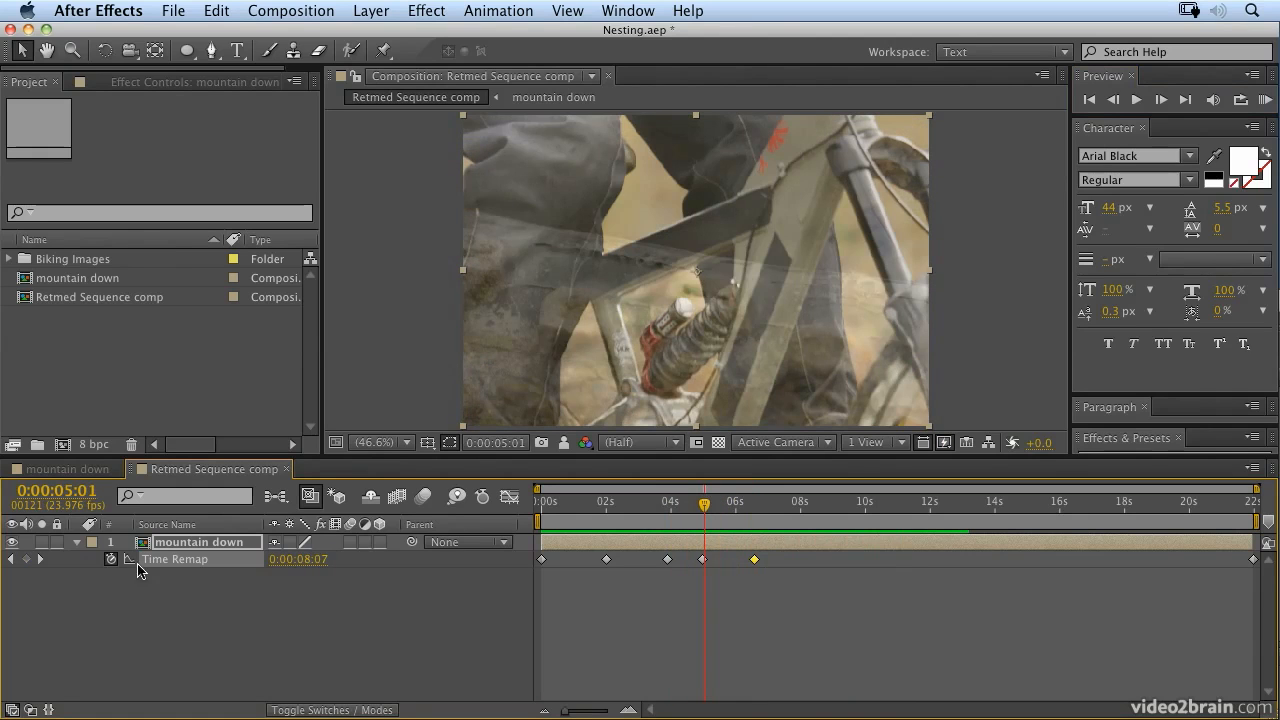
- Collapse the nested mountain down layer's properties, apply the Tint effect to it, and scrub through the result to 0:00:11:23
left_click(76, 542)
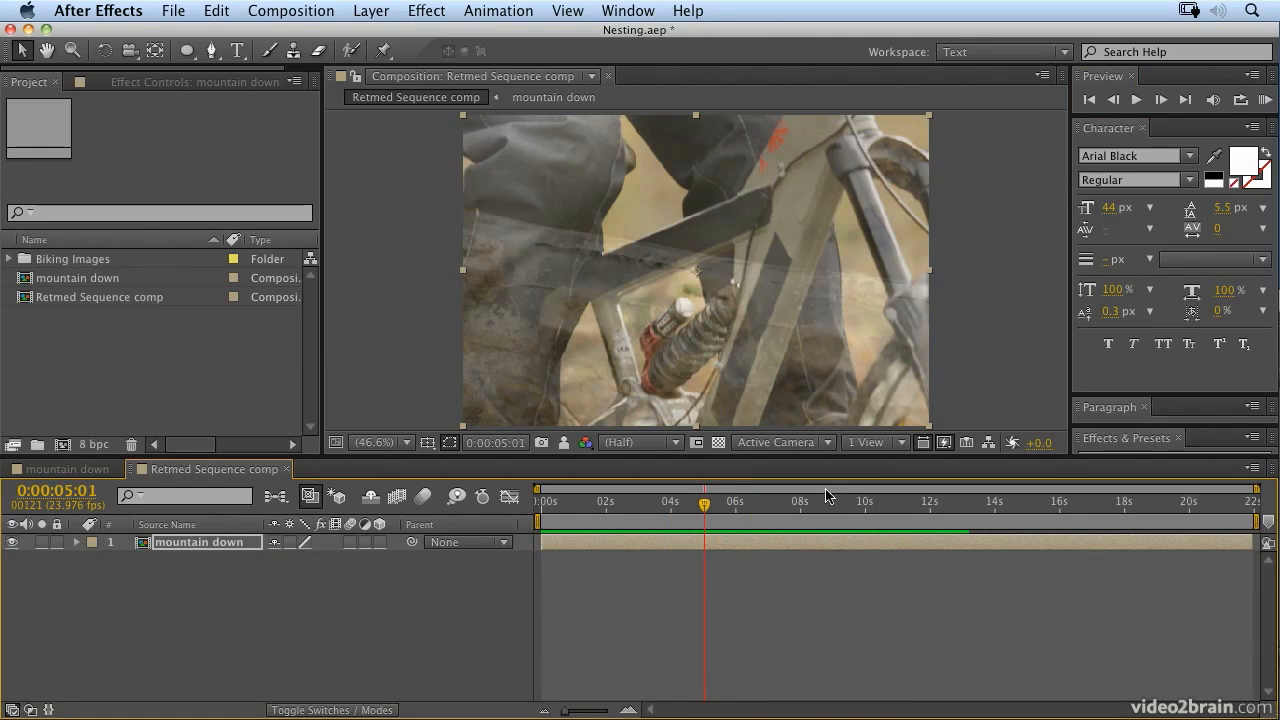
left_click_drag(1156, 422, 1188, 166)
left_click(1180, 204)
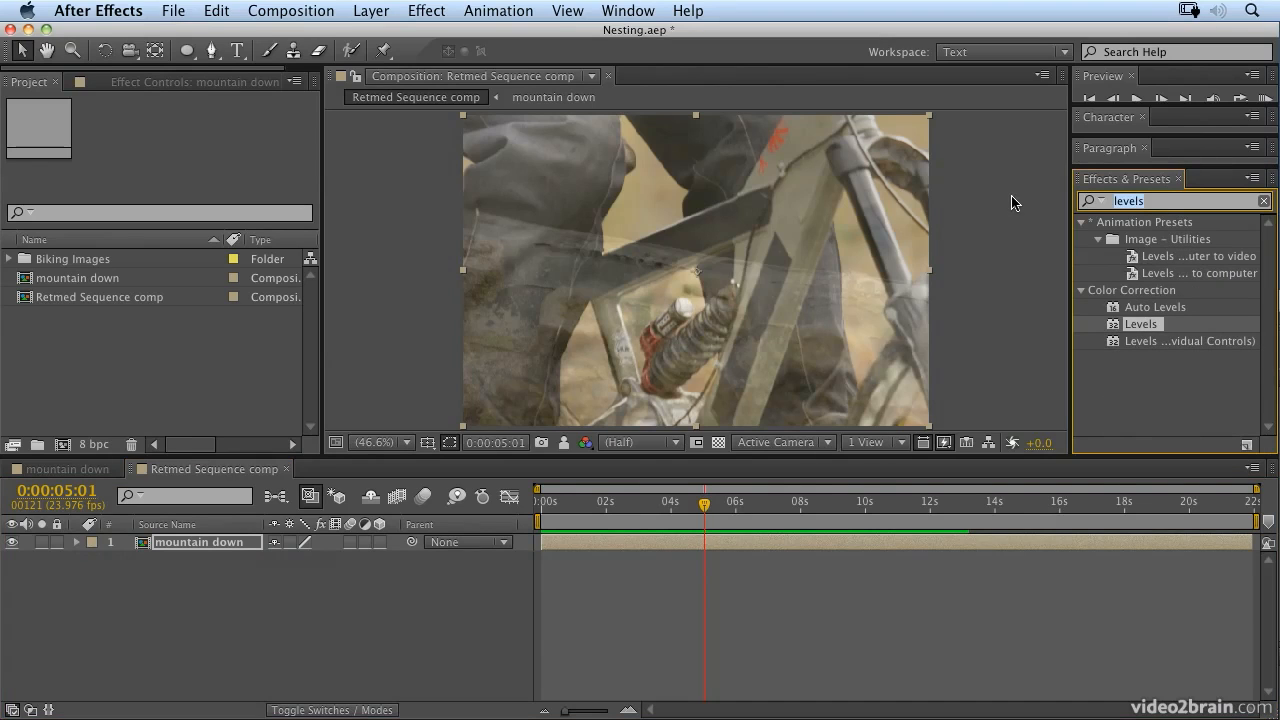
type("tint")
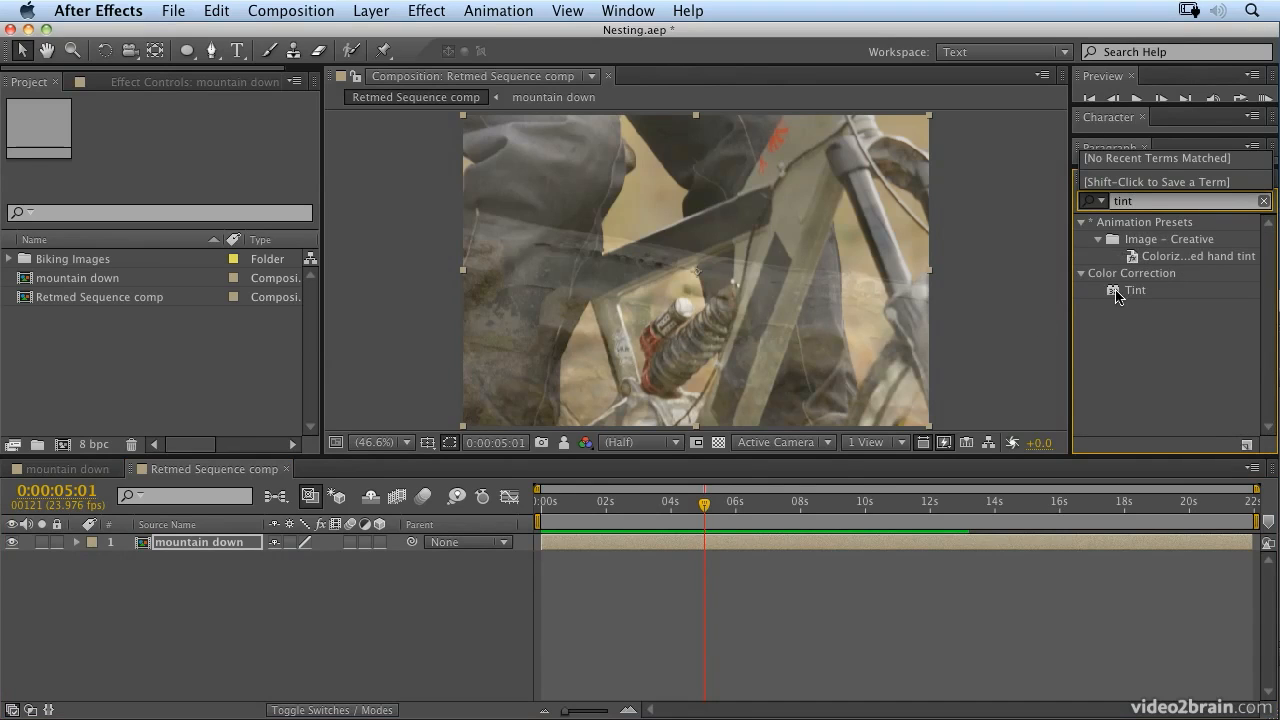
left_click_drag(1115, 293, 824, 544)
left_click_drag(557, 505, 929, 502)
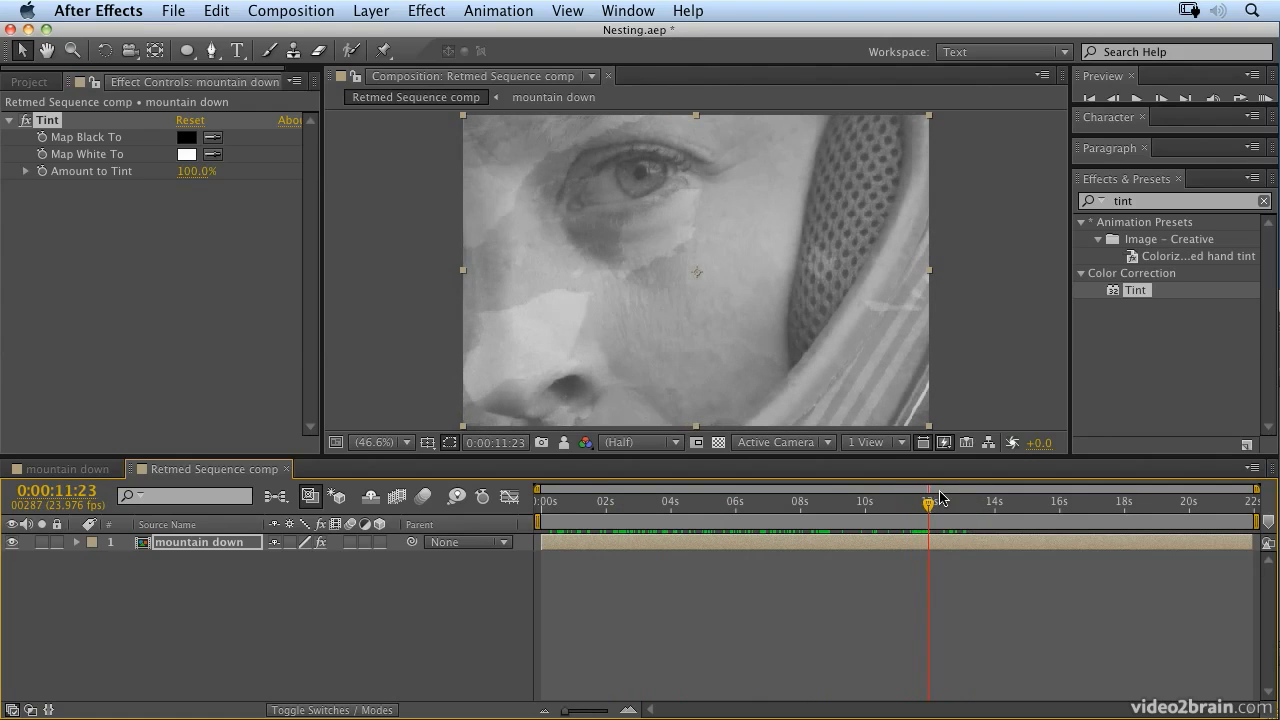
- Open the nested mountain down composition and check the general preferences for synchronizing the time of all related items
double_click(193, 545)
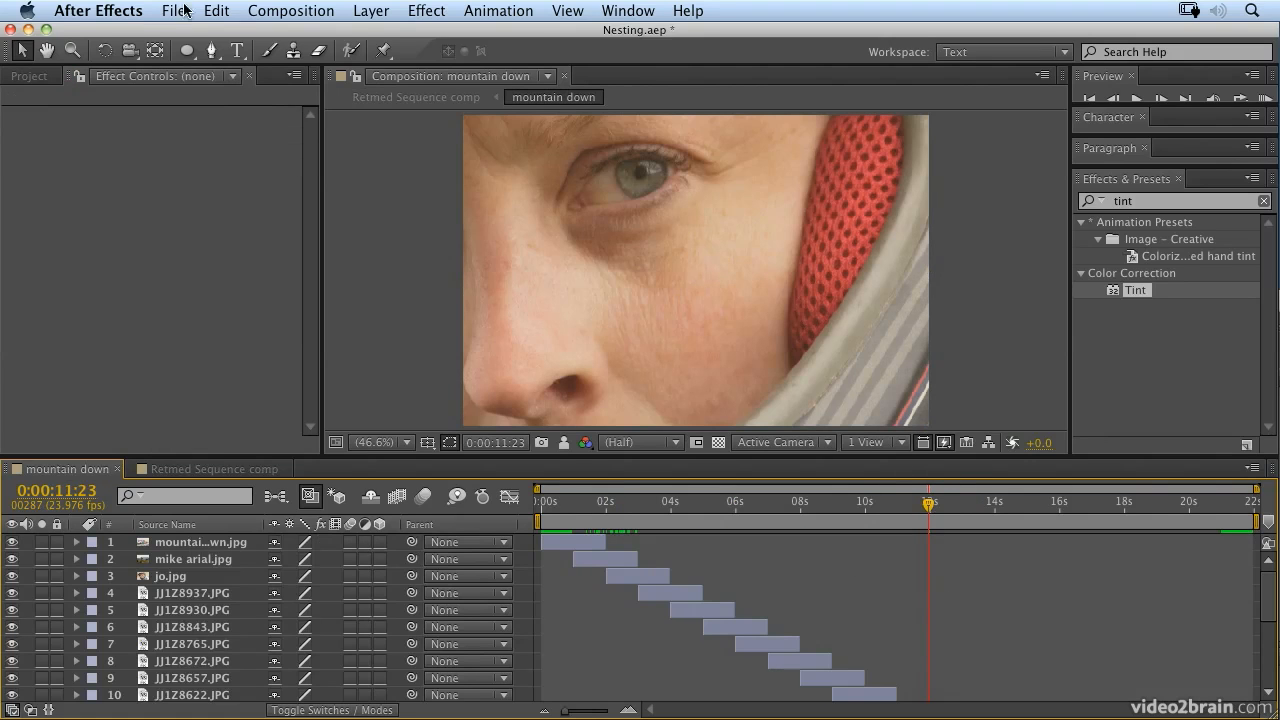
left_click(141, 12)
mouse_move(142, 66)
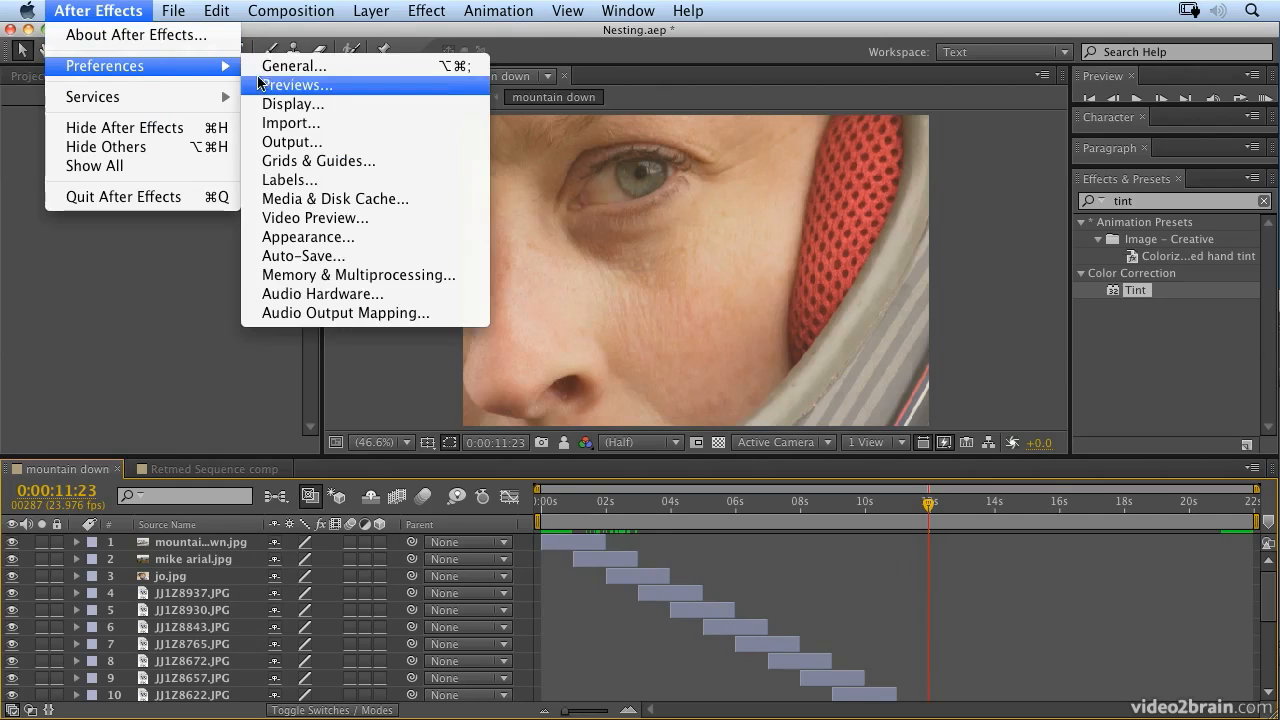
left_click(276, 67)
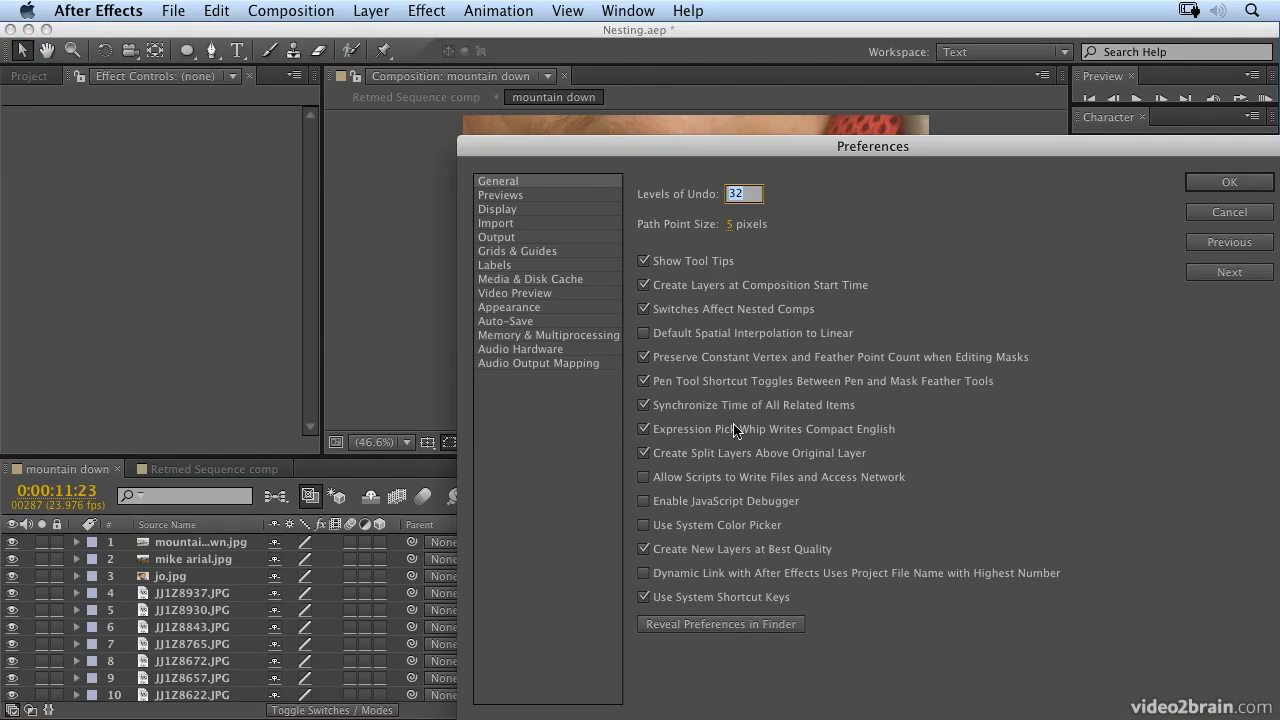
left_click(1237, 186)
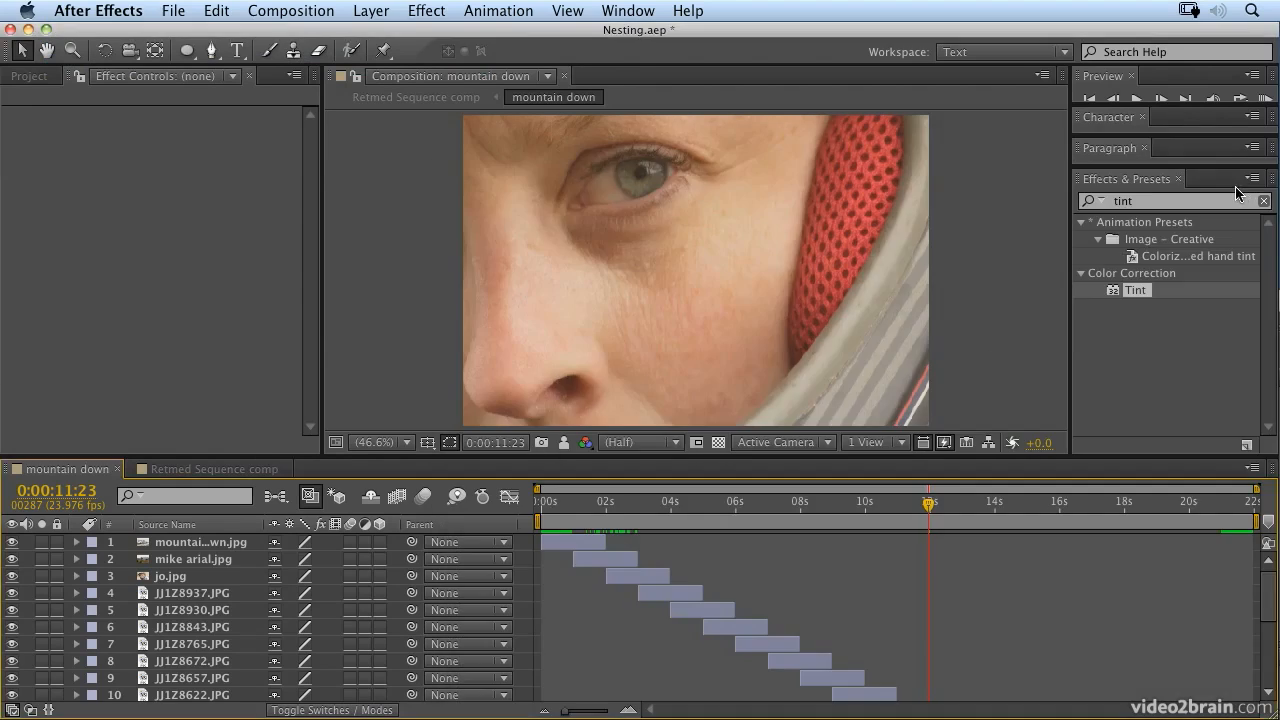
- Return to the parent Retmed Sequence comp and move the current time to 0:00:12:10
left_click(288, 505)
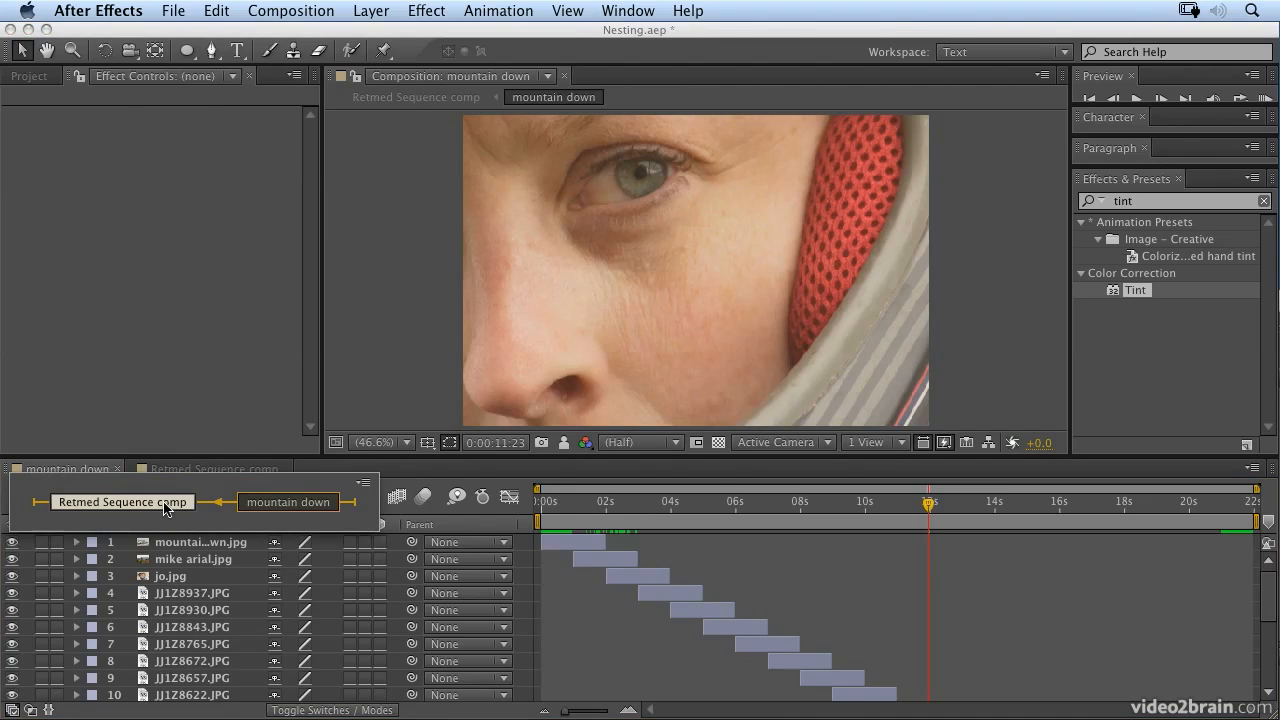
left_click(122, 502)
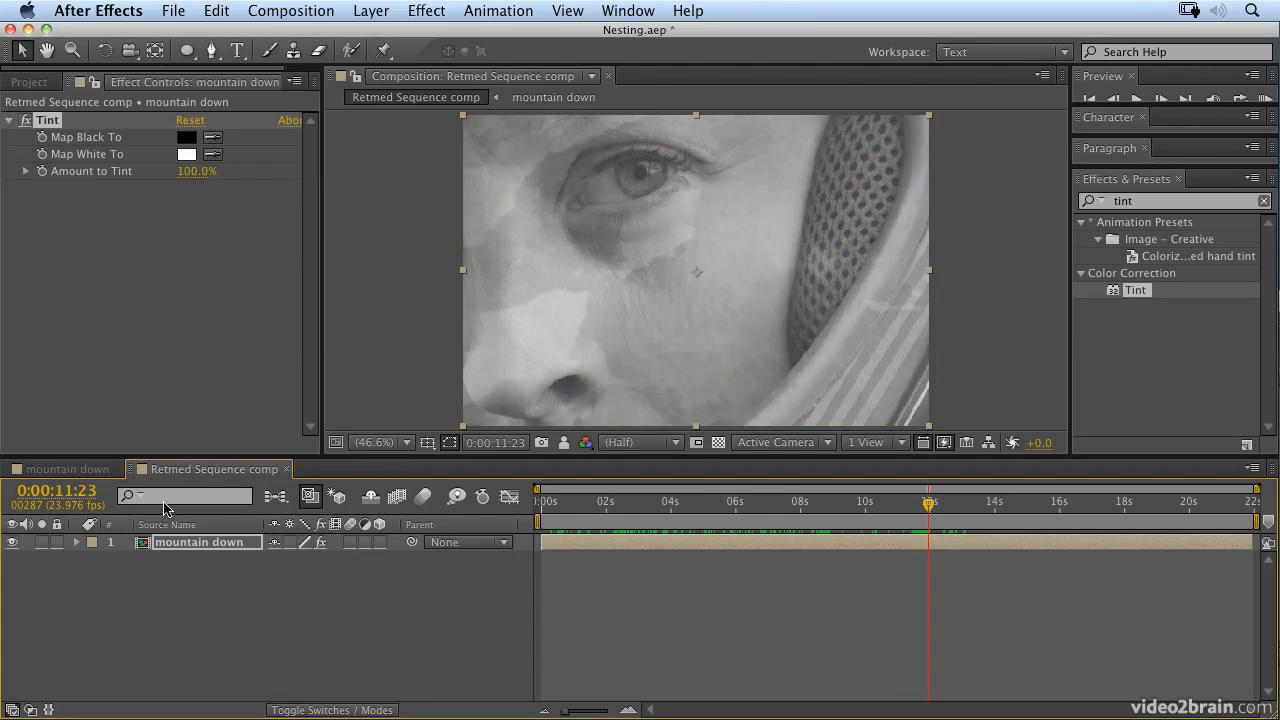
left_click(943, 505)
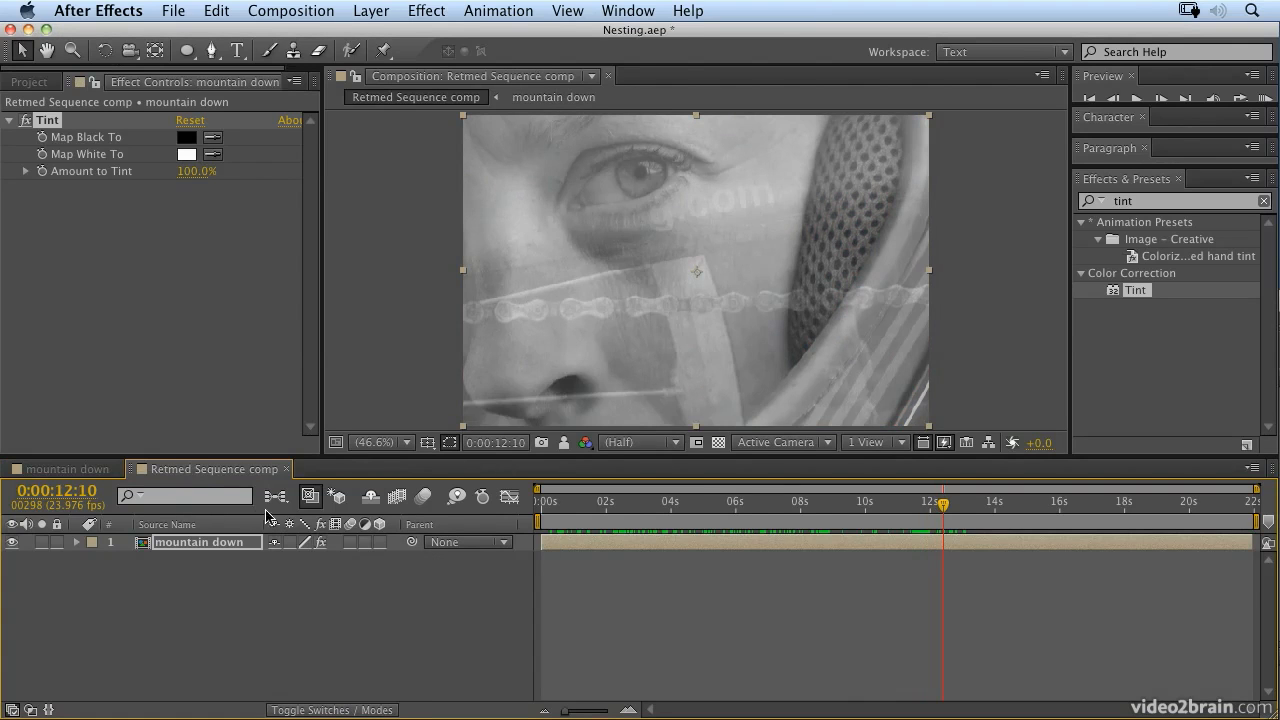
- Switch back and forth between Retmed Sequence comp and its nested mountain down composition to compare their times, ending in mountain down
left_click(277, 505)
left_click(411, 505)
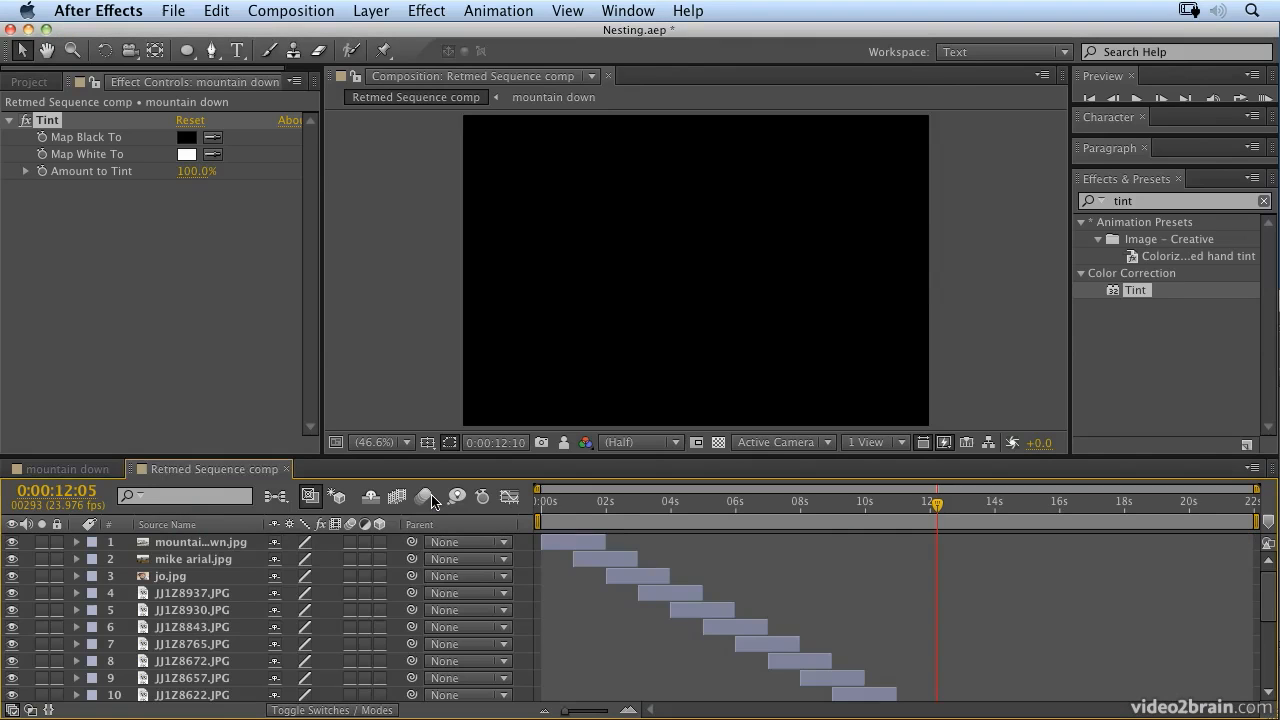
left_click(277, 497)
left_click(176, 501)
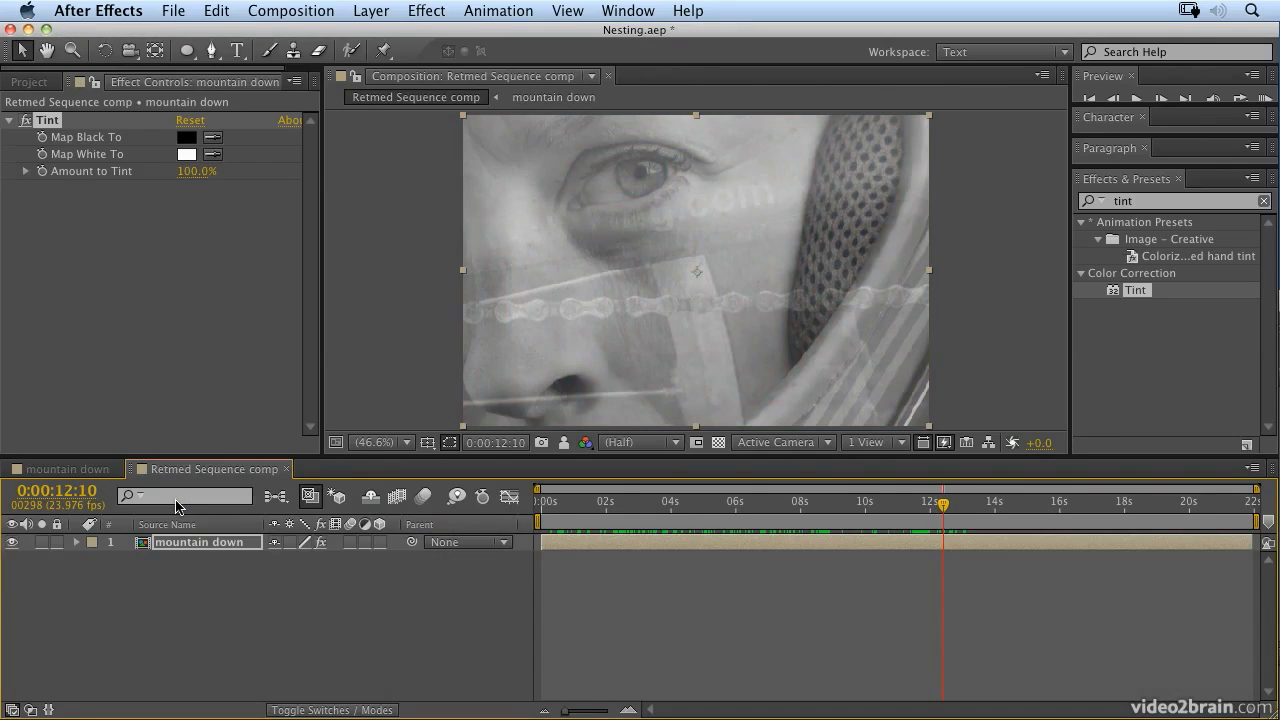
left_click(281, 499)
left_click(428, 499)
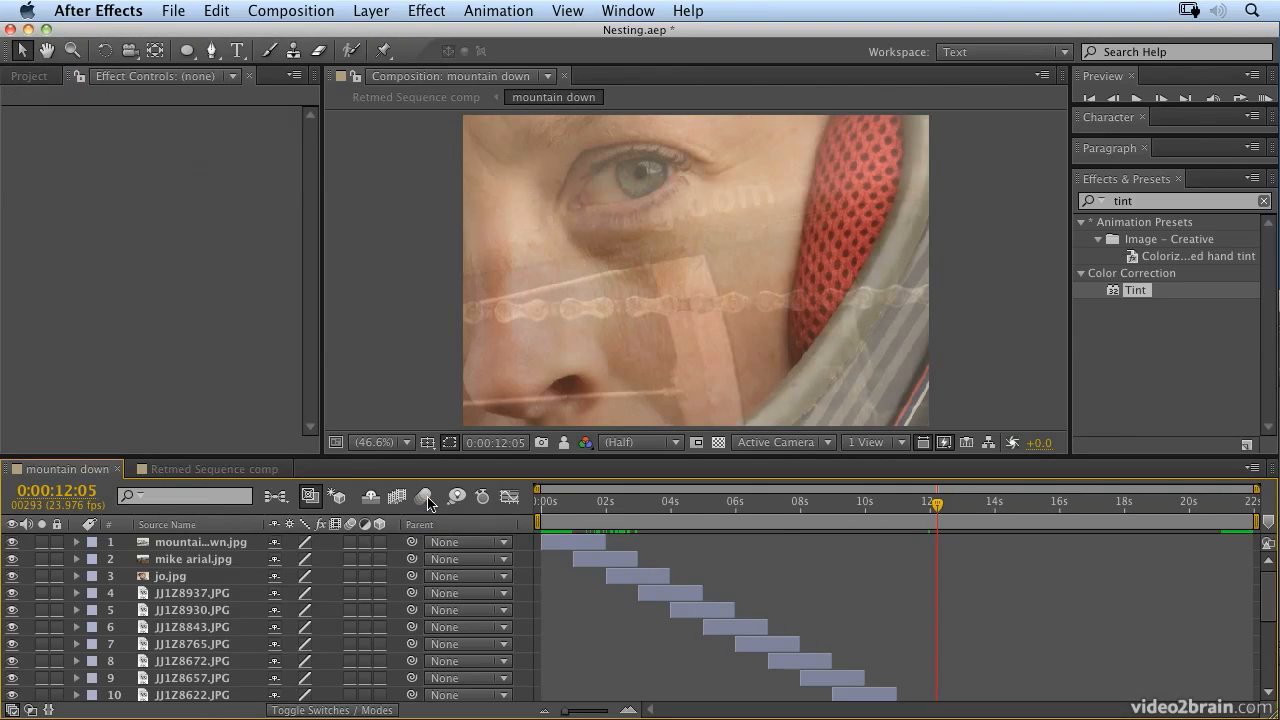
- Enlarge the JJ1Z8441.JPG layer in mountain down and shift its anchor point to 1642.0,1000.0 to reframe the eye
scroll(815, 576, "down", 6)
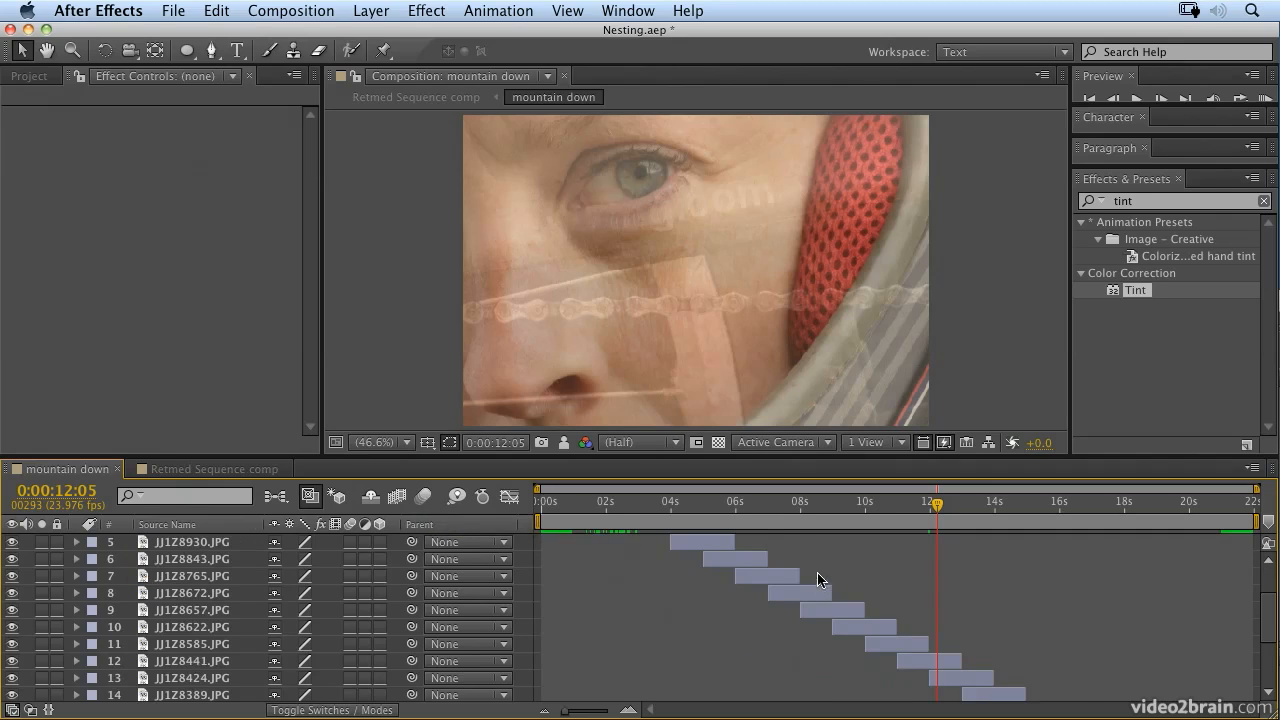
left_click(937, 627)
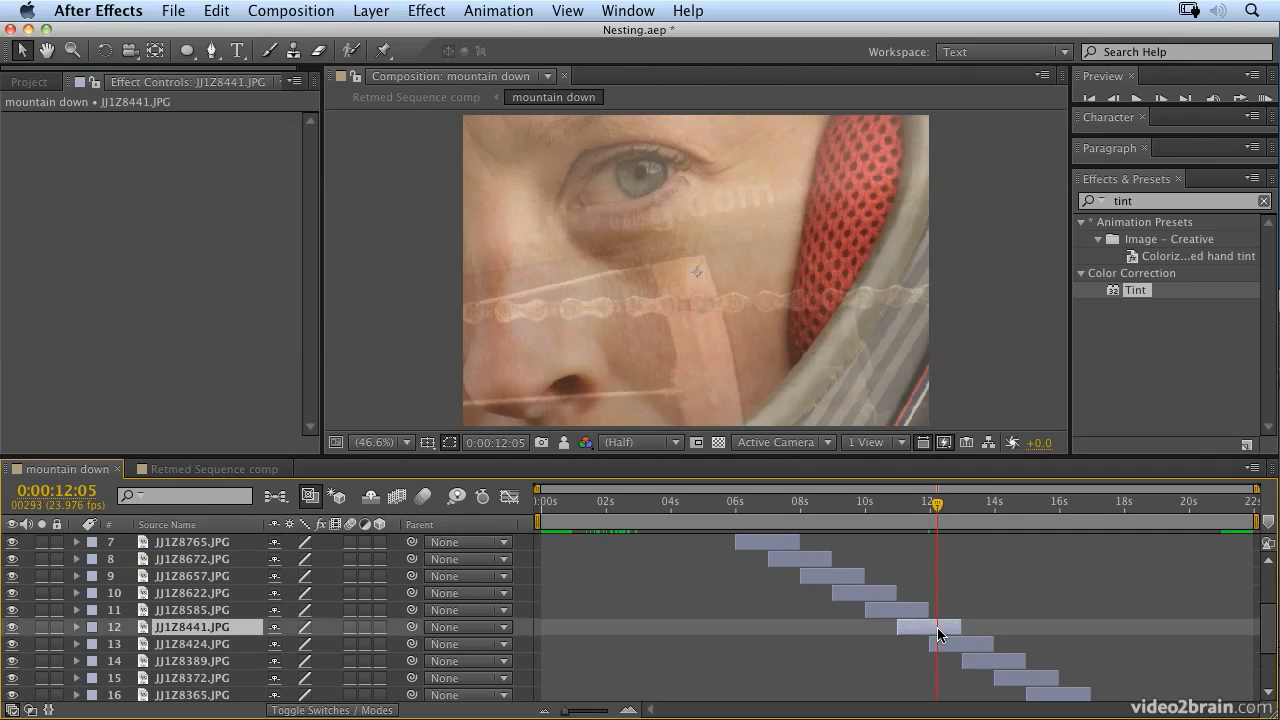
key("s")
left_click_drag(338, 654, 131, 684)
key("a")
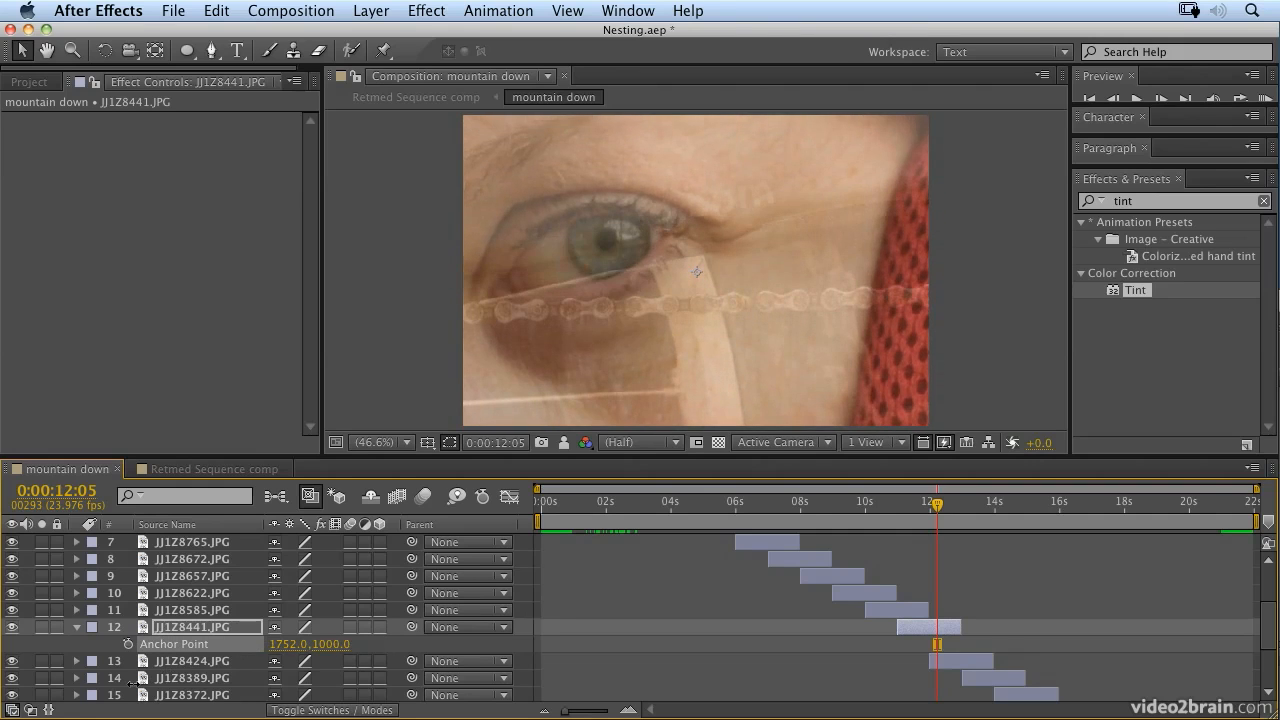
left_click_drag(283, 645, 161, 628)
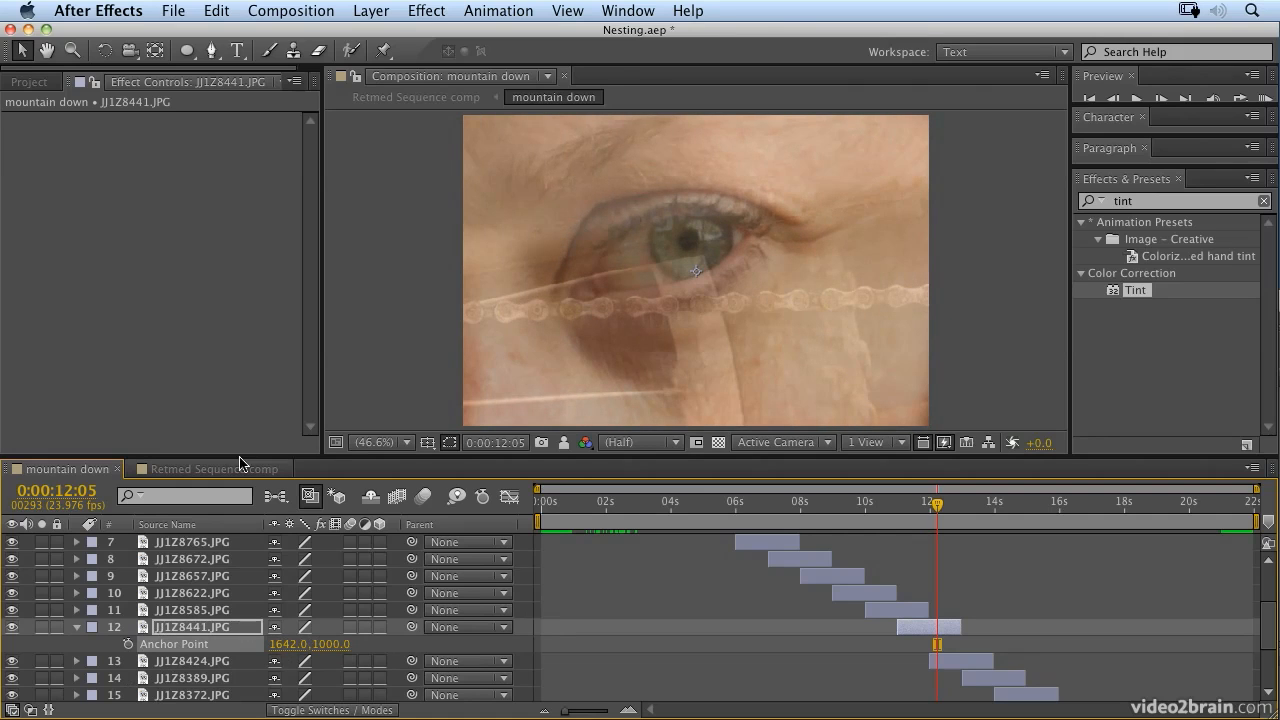
- Compare the reframed image in Retmed Sequence comp and mountain down, ending in Retmed Sequence comp with its nested layer selected
left_click(285, 502)
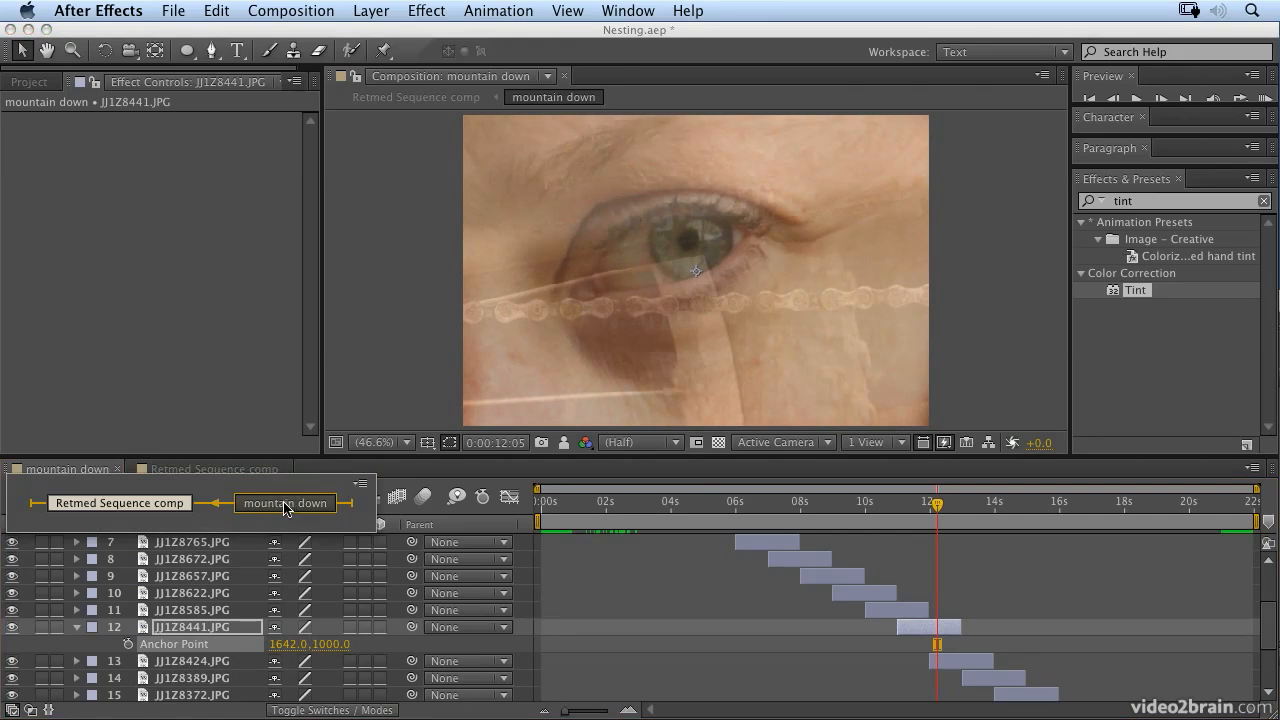
left_click(186, 506)
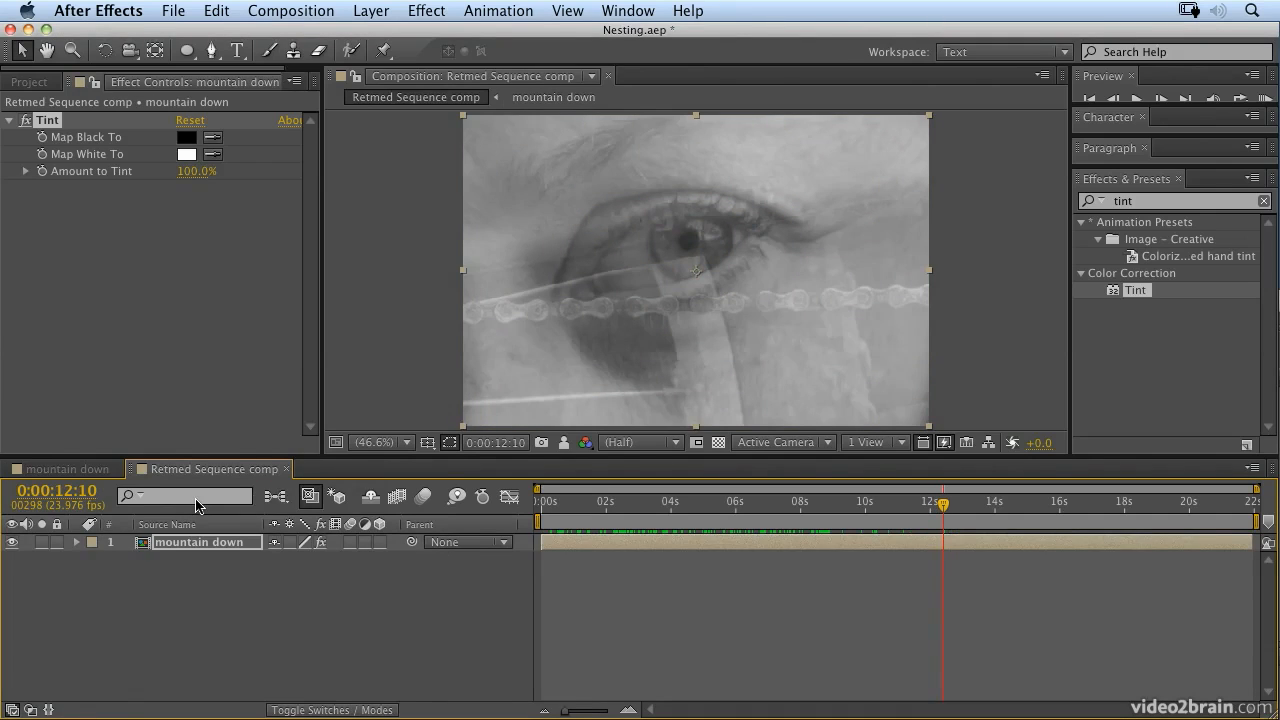
left_click(67, 470)
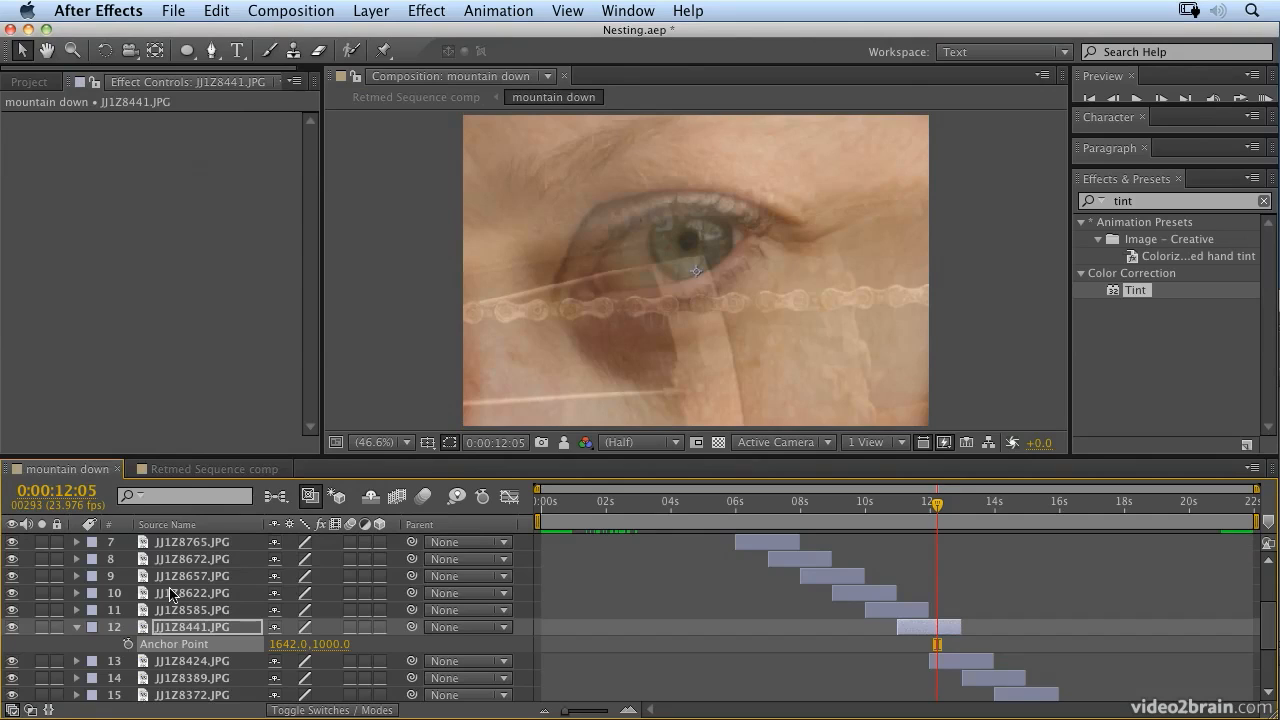
left_click(209, 470)
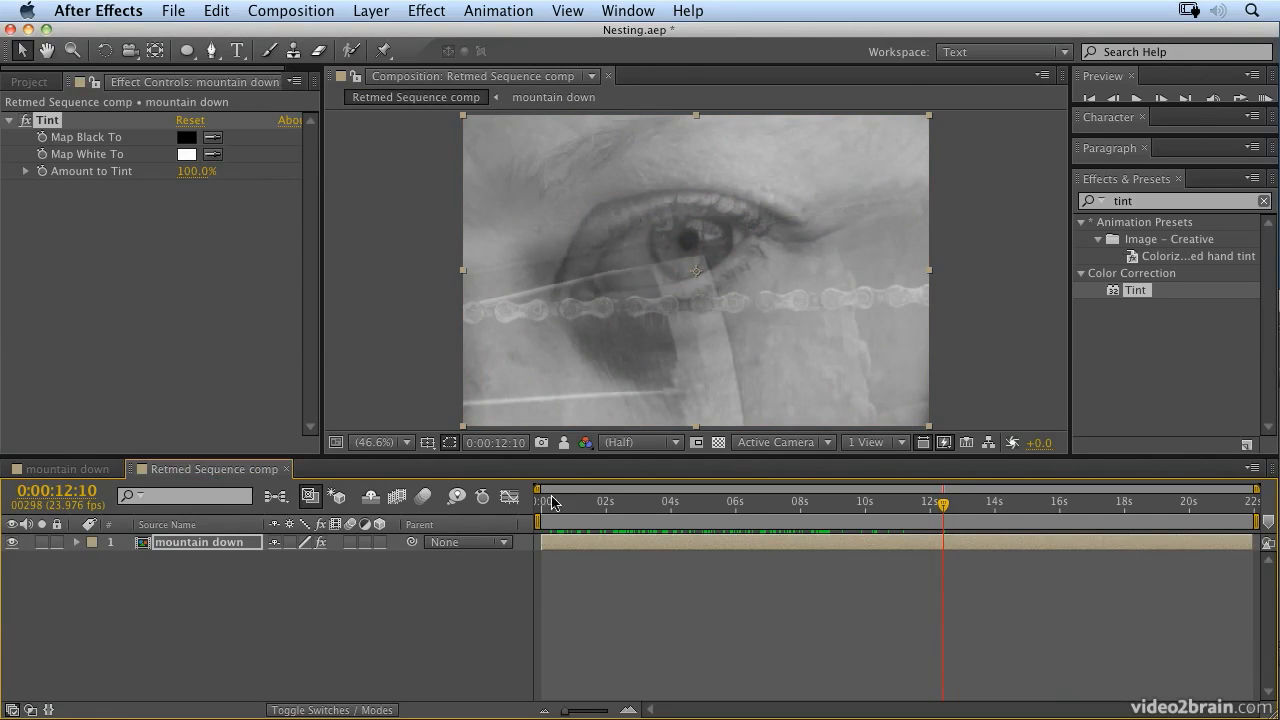
left_click(183, 543)
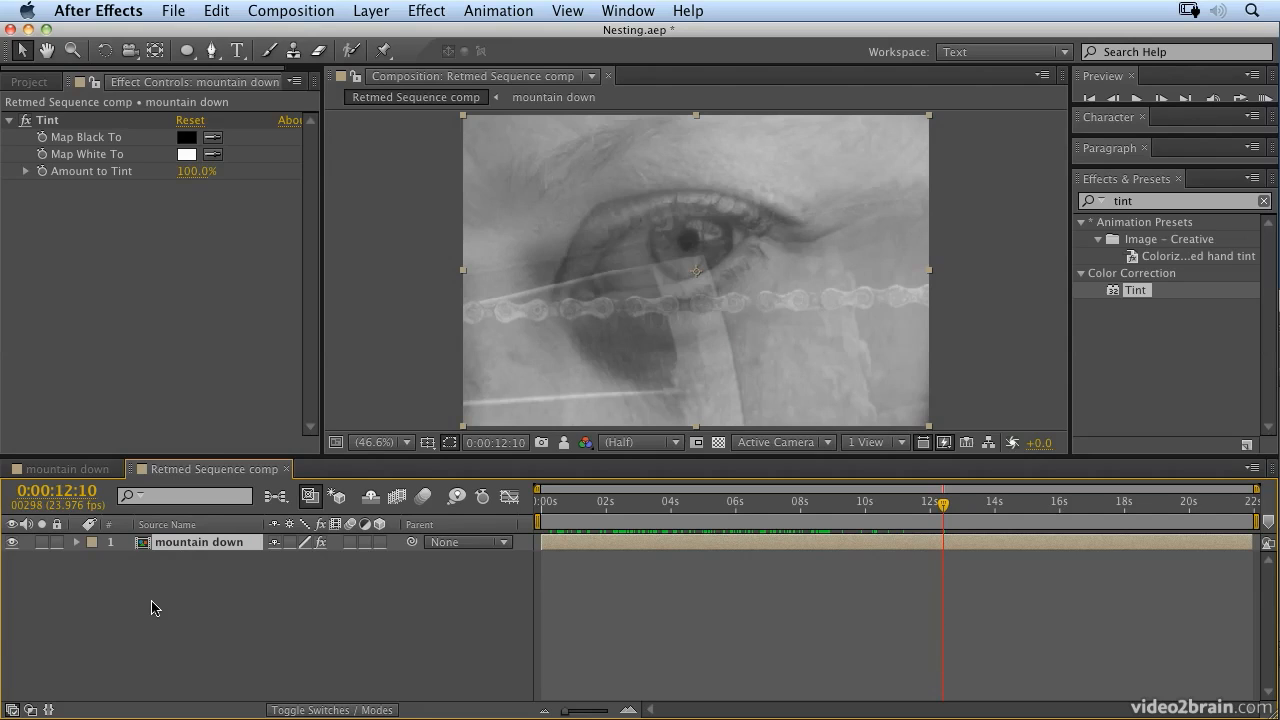